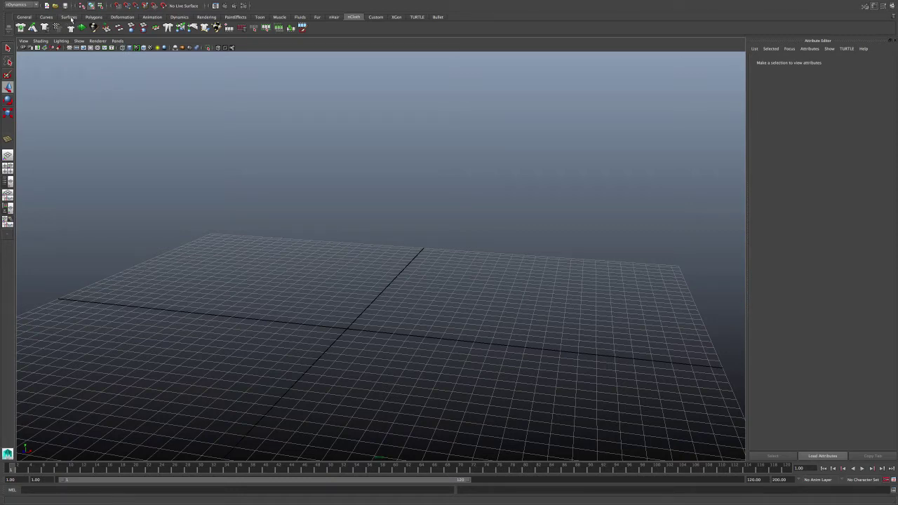
# Create a polygon plane about 11.6 wide and 9.7 high around the centre of the grid.
pyautogui.click(94, 17)
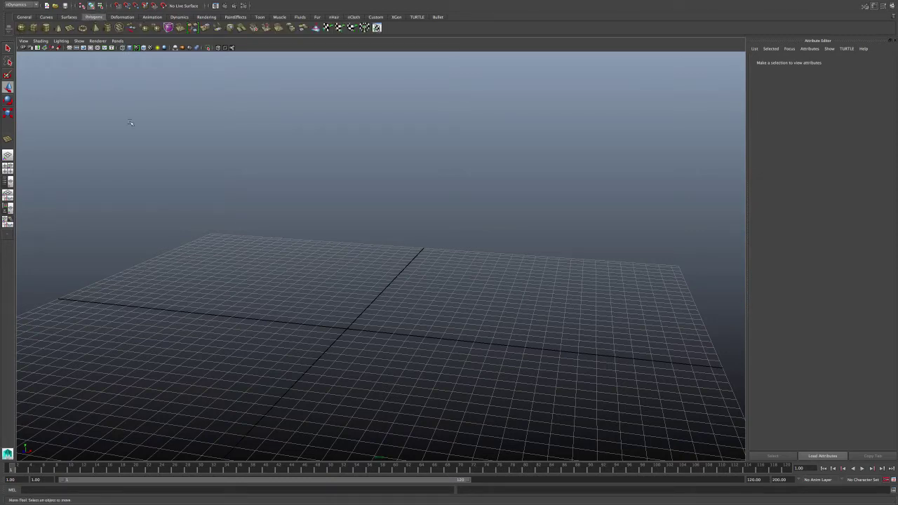
pyautogui.click(70, 28)
pyautogui.moveTo(251, 282); pyautogui.dragTo(474, 413)
pyautogui.click(822, 62)
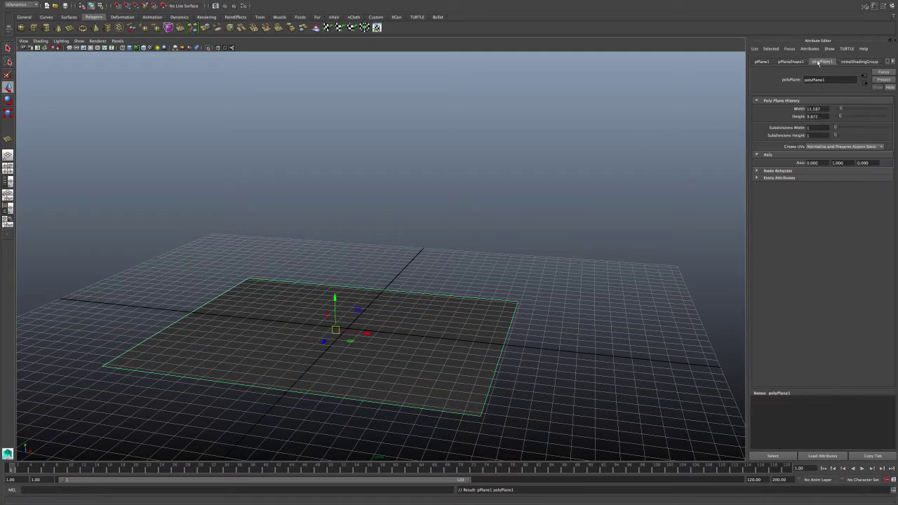
# Rotate the plane 90 degrees about X and raise it to about 4.85 in Y so it stands on the grid.
pyautogui.click(763, 63)
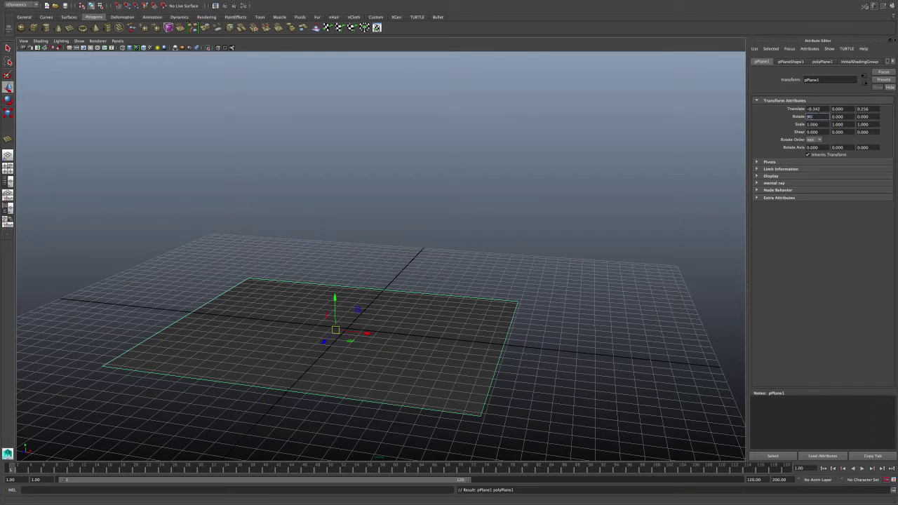
pyautogui.press('Tab')
pyautogui.click(452, 188)
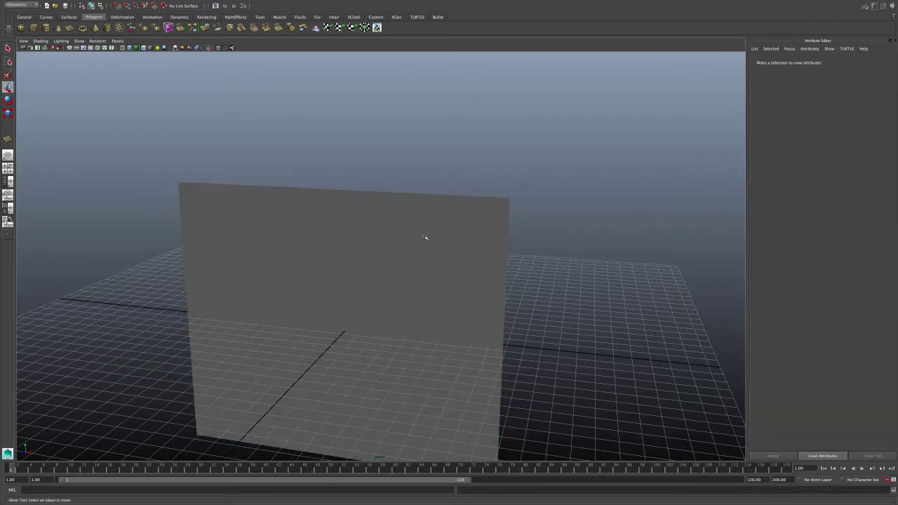
pyautogui.click(391, 265)
pyautogui.moveTo(335, 300); pyautogui.dragTo(300, 156)
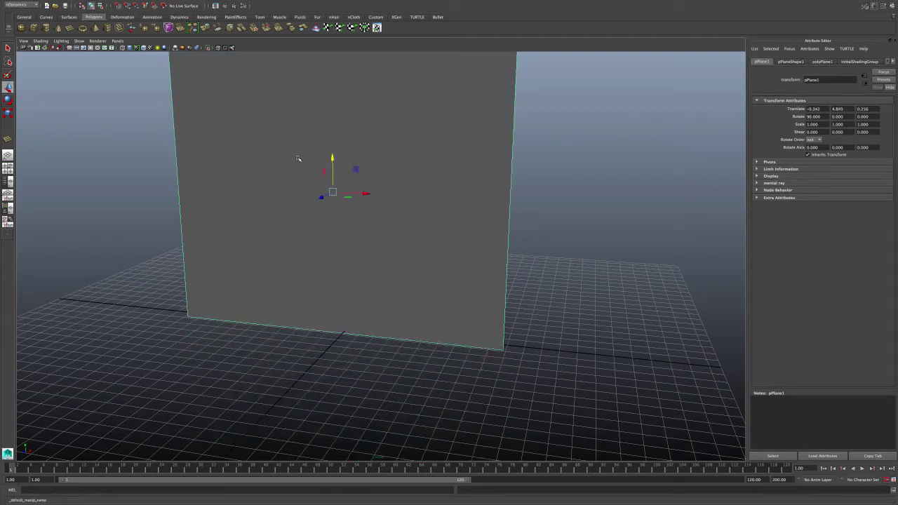
# Set the upright plane's subdivisions to 50 in width and 45 in height.
pyautogui.click(821, 62)
pyautogui.moveTo(835, 129); pyautogui.dragTo(886, 136)
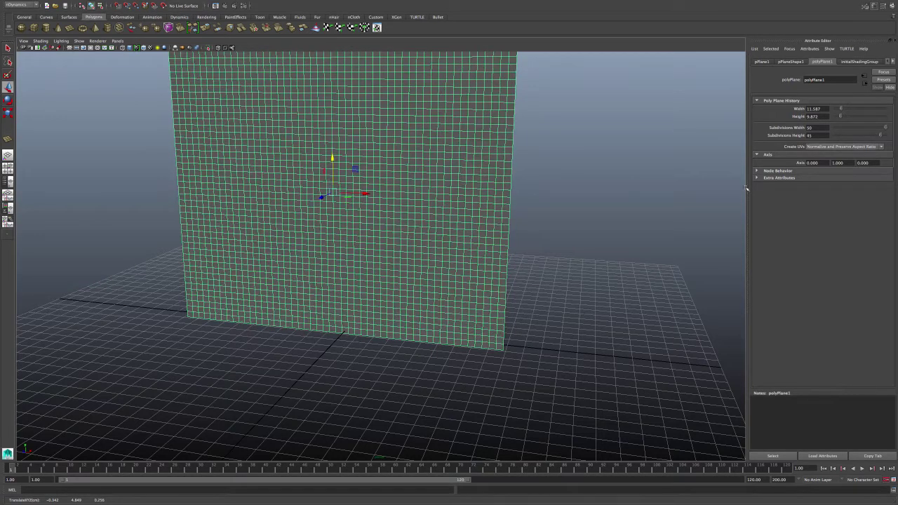
pyautogui.click(533, 192)
pyautogui.keyDown('alt'); pyautogui.moveTo(542, 167); pyautogui.dragTo(555, 171); pyautogui.keyUp('alt')
pyautogui.keyDown('alt'); pyautogui.moveTo(555, 170); pyautogui.dragTo(555, 235, button='middle'); pyautogui.keyUp('alt')
# Turn the subdivided upright plane into an nCloth object.
pyautogui.click(385, 216)
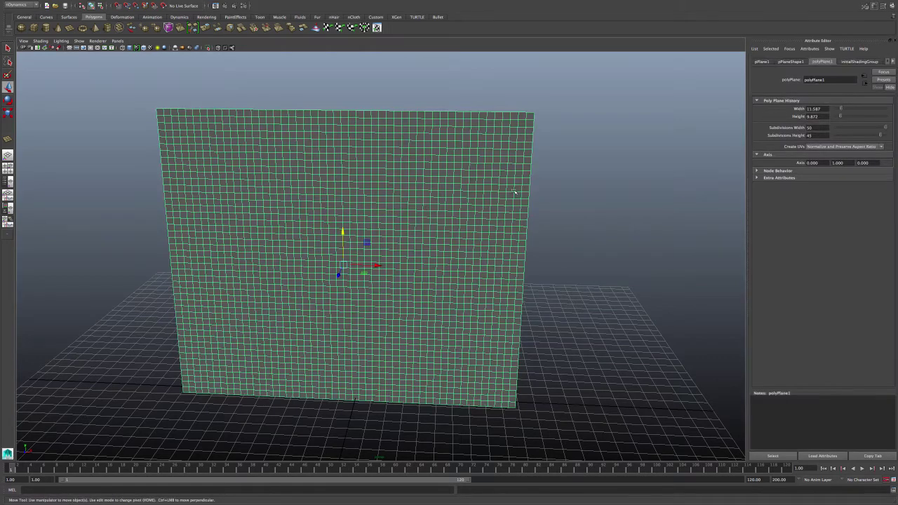
pyautogui.scroll(-2, 405, 160)
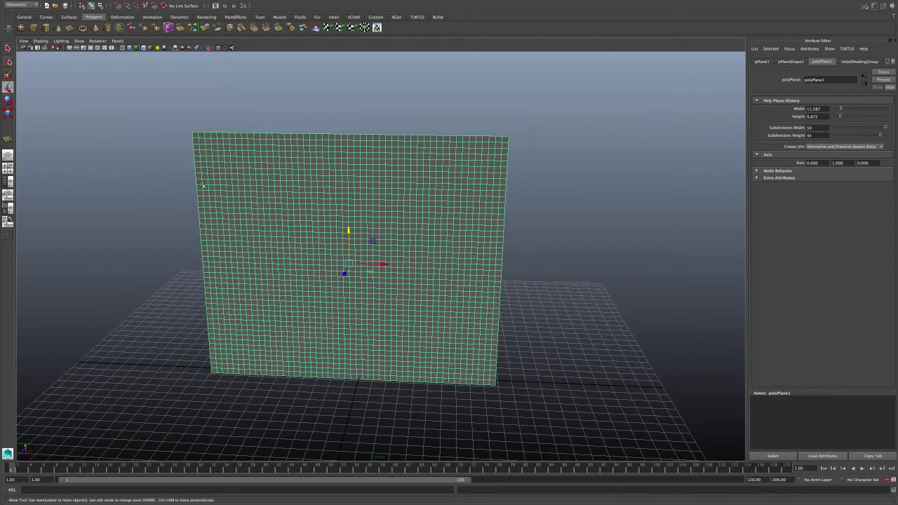
pyautogui.click(355, 16)
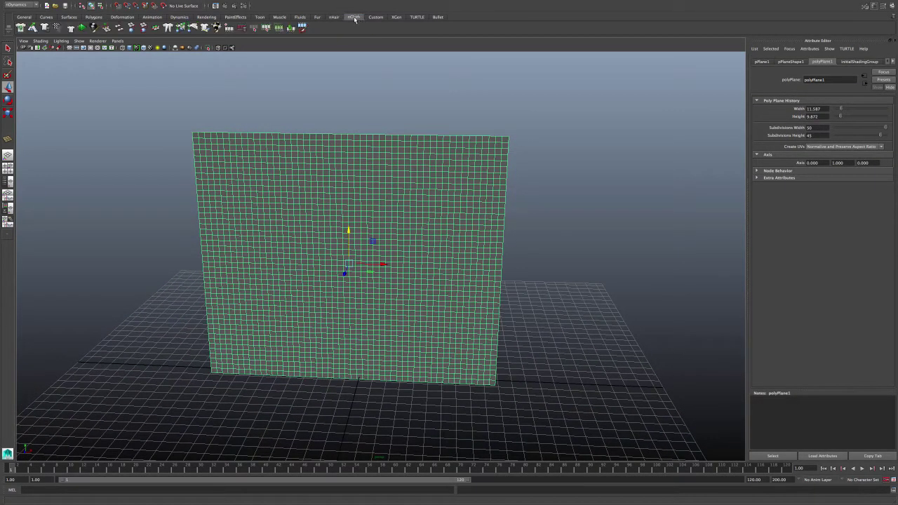
pyautogui.click(21, 28)
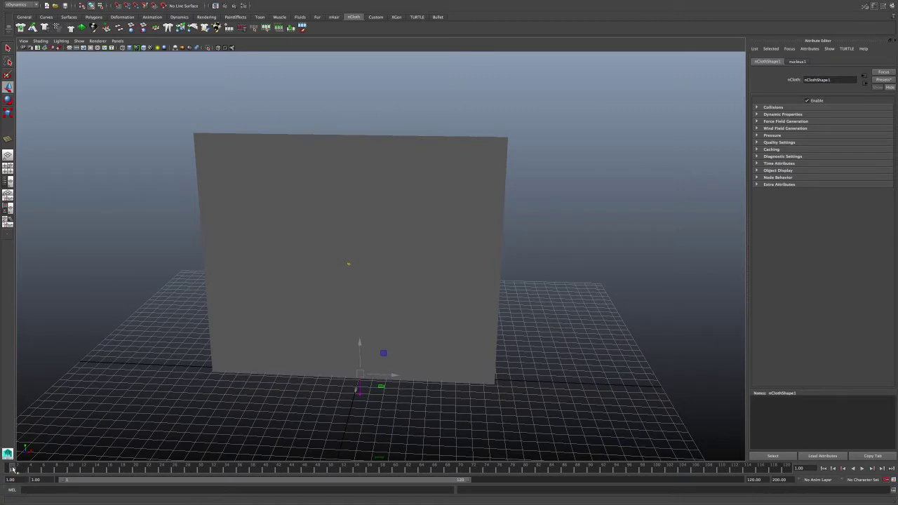
# Play the cloth simulation briefly, stop it, and return the timeline to frame 1.
pyautogui.click(862, 469)
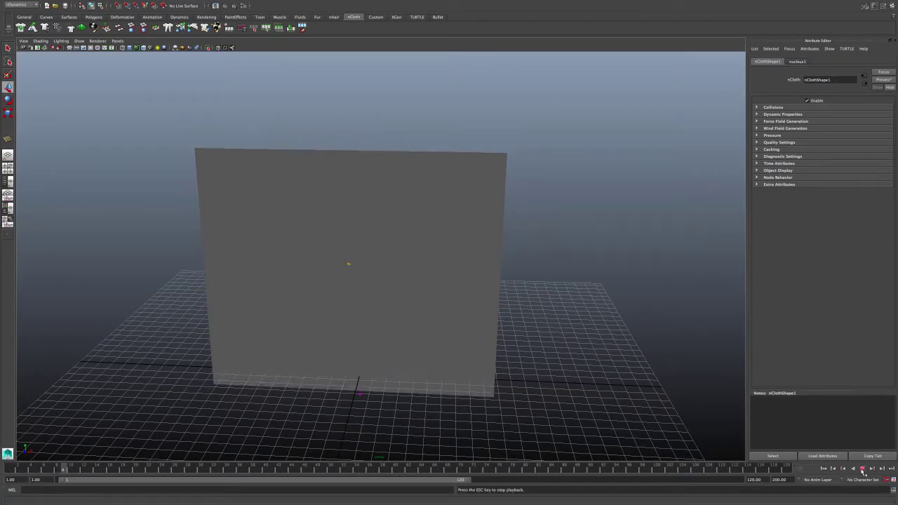
pyautogui.click(862, 469)
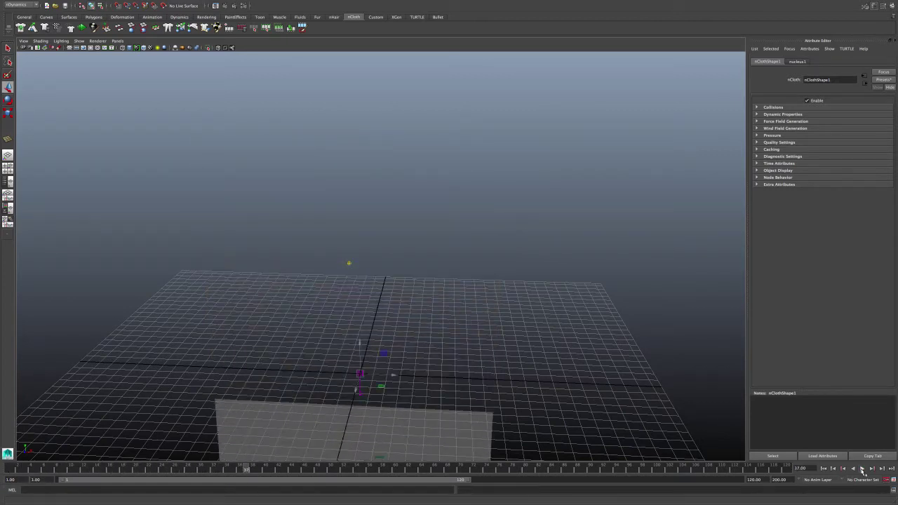
pyautogui.moveTo(42, 469); pyautogui.dragTo(10, 469)
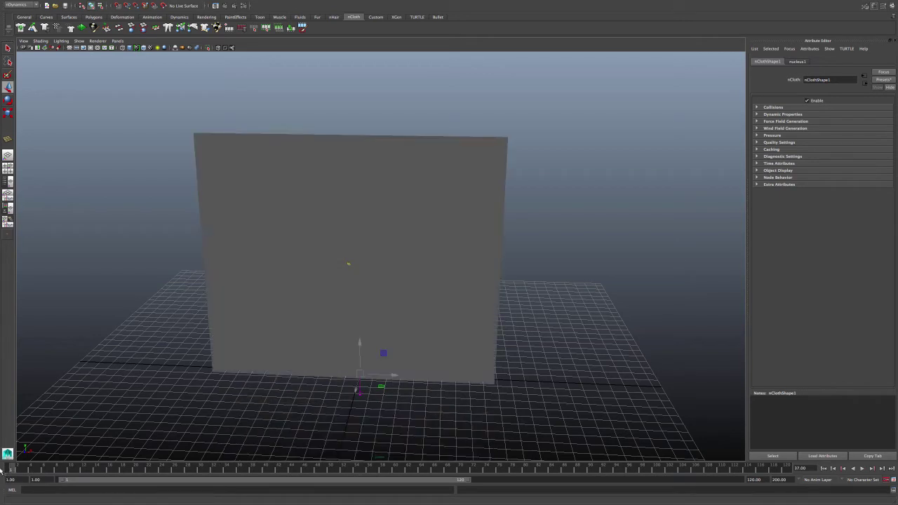
pyautogui.click(457, 295)
pyautogui.click(586, 291)
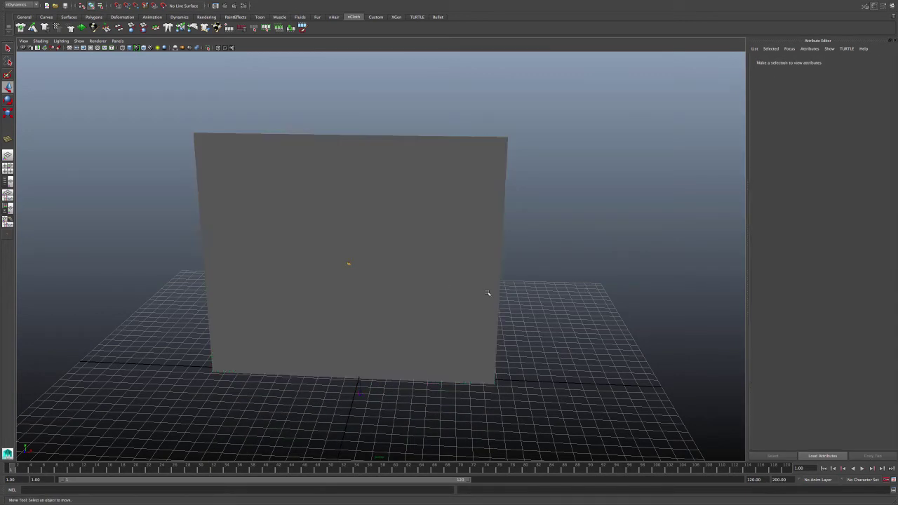
pyautogui.click(306, 188)
pyautogui.click(167, 160)
# Create a long, narrow polygon plane at the cloth's base, raise it to just below the cloth's top edge and centre it across the cloth.
pyautogui.click(93, 17)
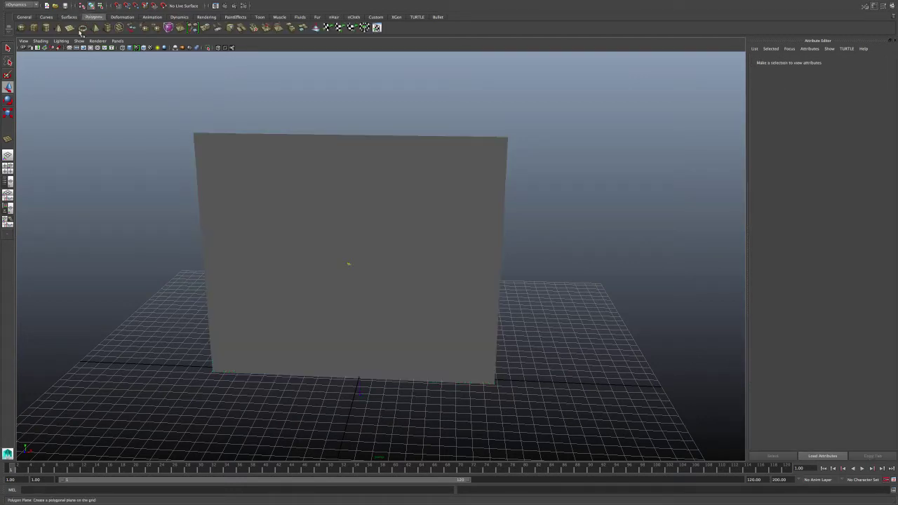
pyautogui.click(69, 28)
pyautogui.moveTo(211, 365); pyautogui.dragTo(558, 396)
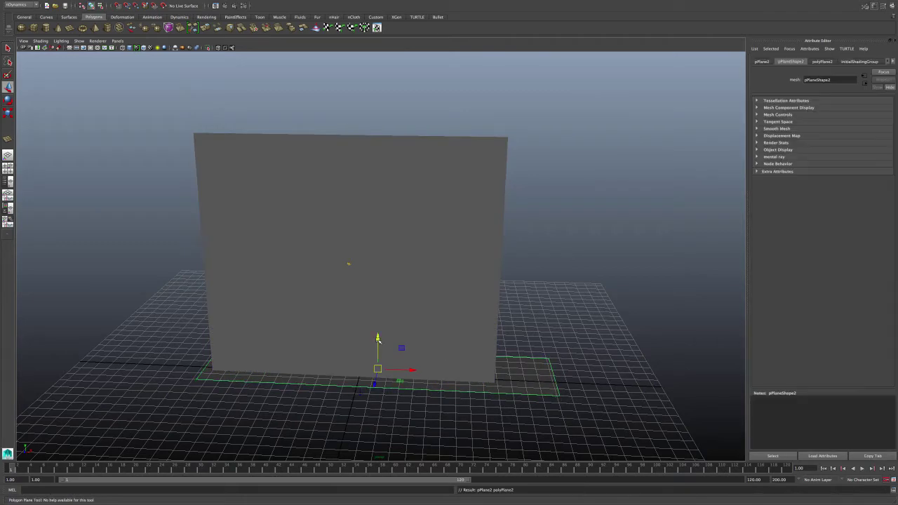
pyautogui.moveTo(378, 340); pyautogui.dragTo(292, 133)
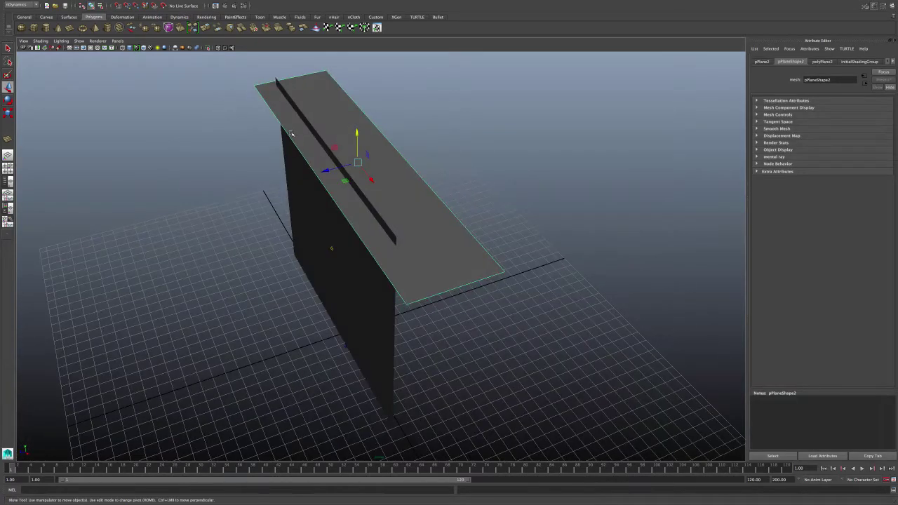
pyautogui.moveTo(325, 172); pyautogui.dragTo(304, 177)
pyautogui.press('f')
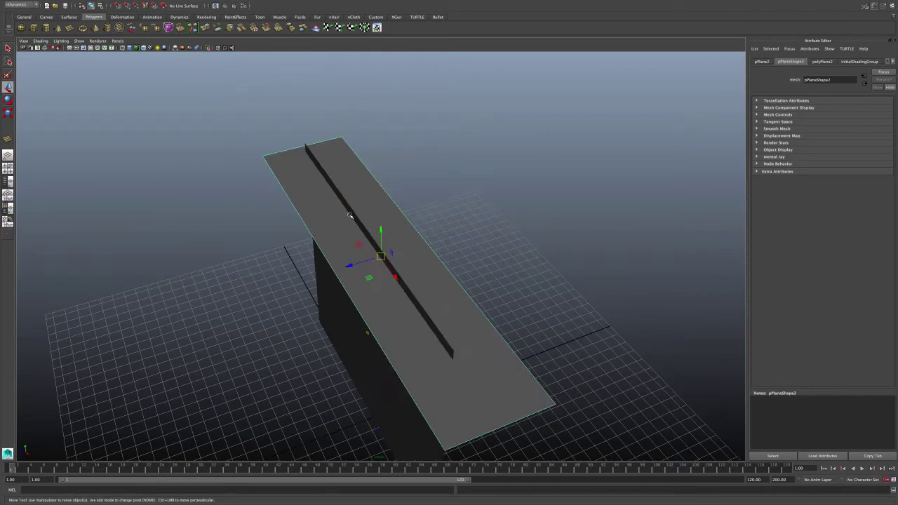
# Scale the narrow plane uniformly to about 0.6, then stretch it lengthwise past both sides of the cloth.
pyautogui.press('e')
pyautogui.press('r')
pyautogui.moveTo(380, 257); pyautogui.dragTo(272, 252)
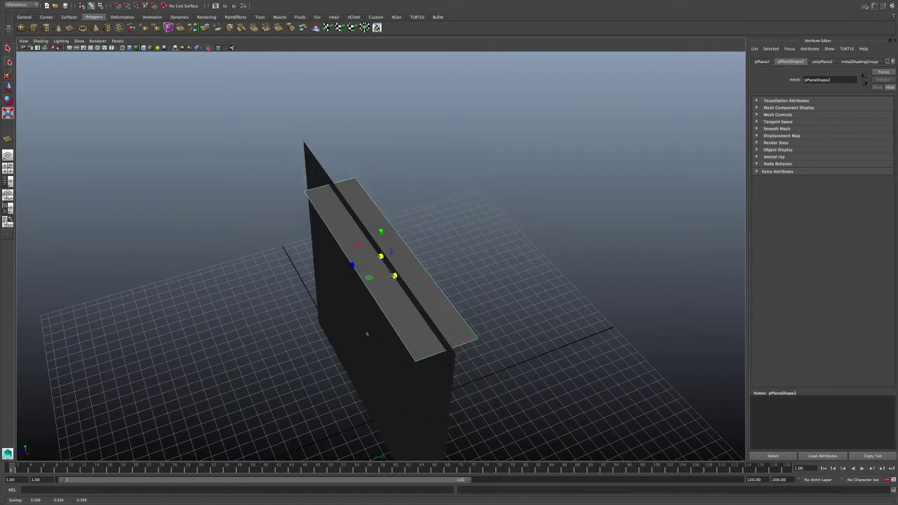
pyautogui.moveTo(394, 276); pyautogui.dragTo(412, 298)
pyautogui.keyDown('alt'); pyautogui.moveTo(296, 279); pyautogui.dragTo(440, 307); pyautogui.keyUp('alt')
pyautogui.press('4')
pyautogui.click(448, 318)
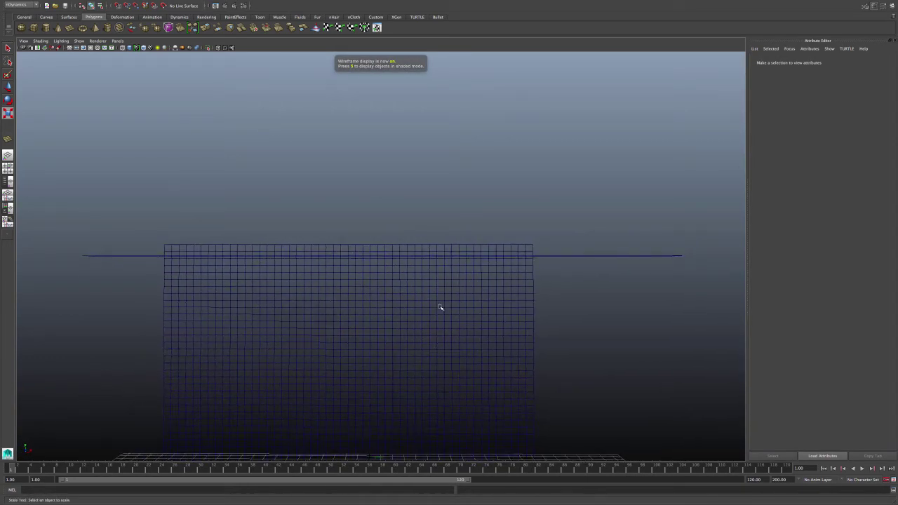
pyautogui.click(175, 250)
pyautogui.moveTo(174, 251); pyautogui.dragTo(154, 250, button='right')
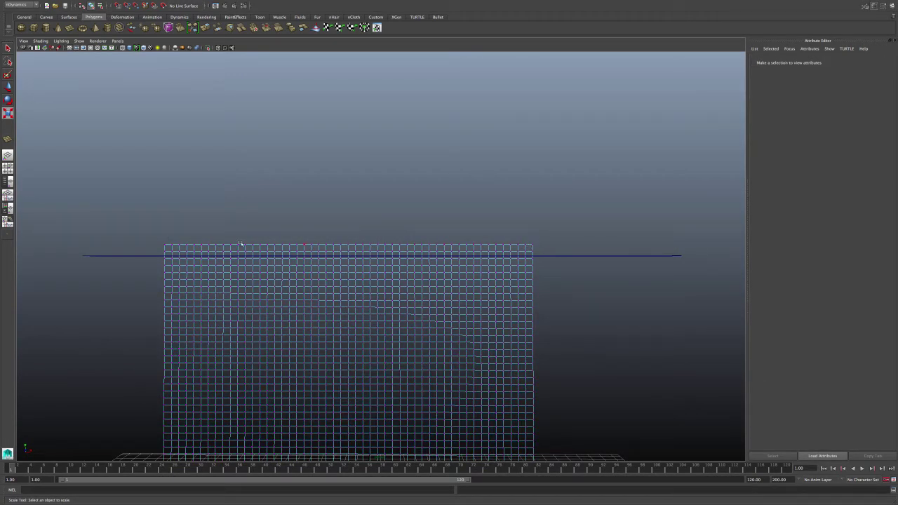
pyautogui.keyDown('alt'); pyautogui.moveTo(180, 225); pyautogui.dragTo(168, 250); pyautogui.keyUp('alt')
pyautogui.press('r')
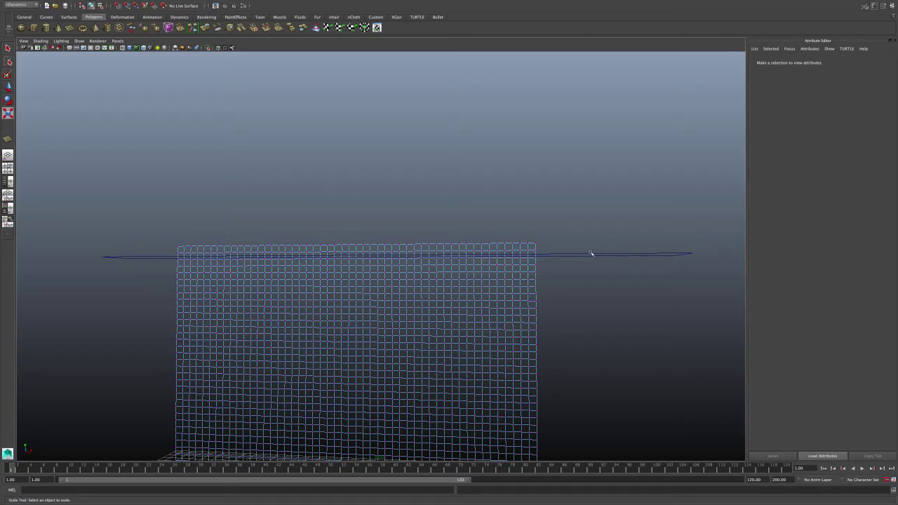
pyautogui.press('5')
pyautogui.keyDown('alt'); pyautogui.moveTo(546, 220); pyautogui.dragTo(569, 273); pyautogui.keyUp('alt')
pyautogui.rightClick(568, 268)
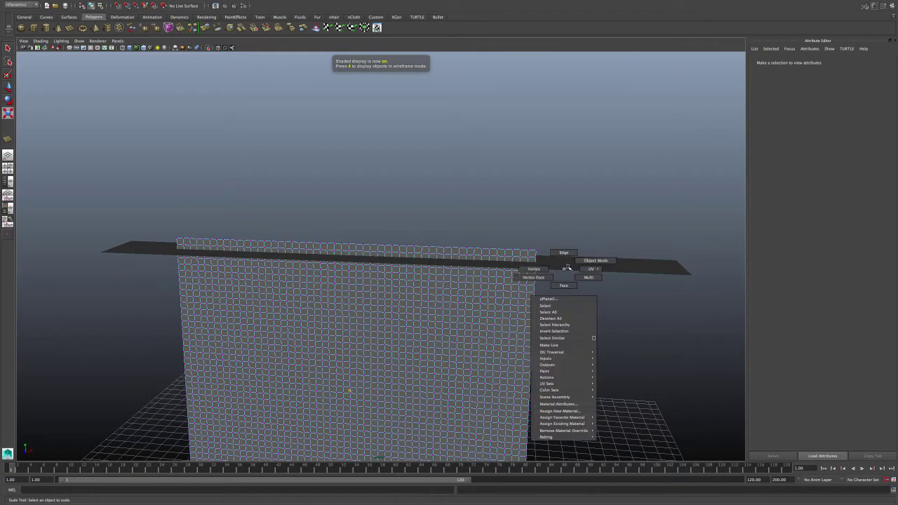
pyautogui.moveTo(568, 268); pyautogui.dragTo(593, 261, button='right')
pyautogui.moveTo(492, 290); pyautogui.dragTo(524, 280, button='right')
# Scale the narrow plane to about 2.23 in X so it extends far beyond both sides of the cloth.
pyautogui.click(574, 267)
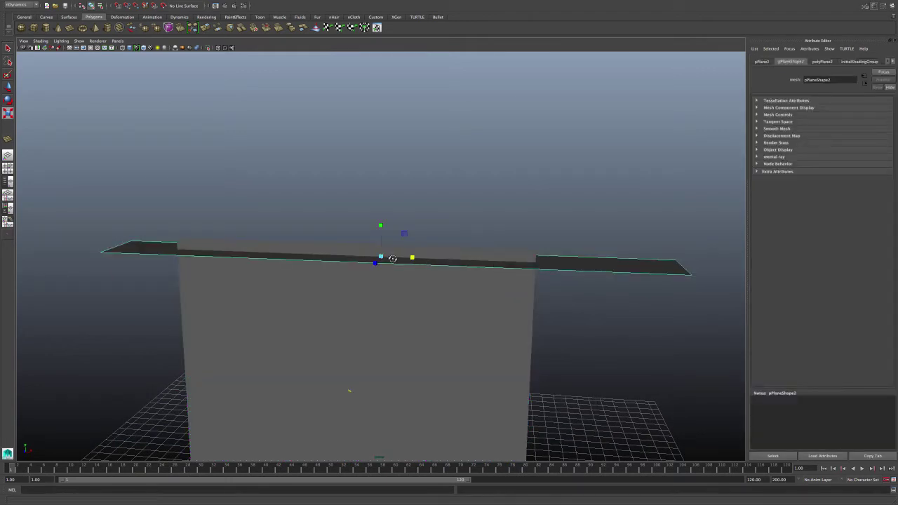
pyautogui.keyDown('alt'); pyautogui.moveTo(394, 259); pyautogui.dragTo(721, 248); pyautogui.keyUp('alt')
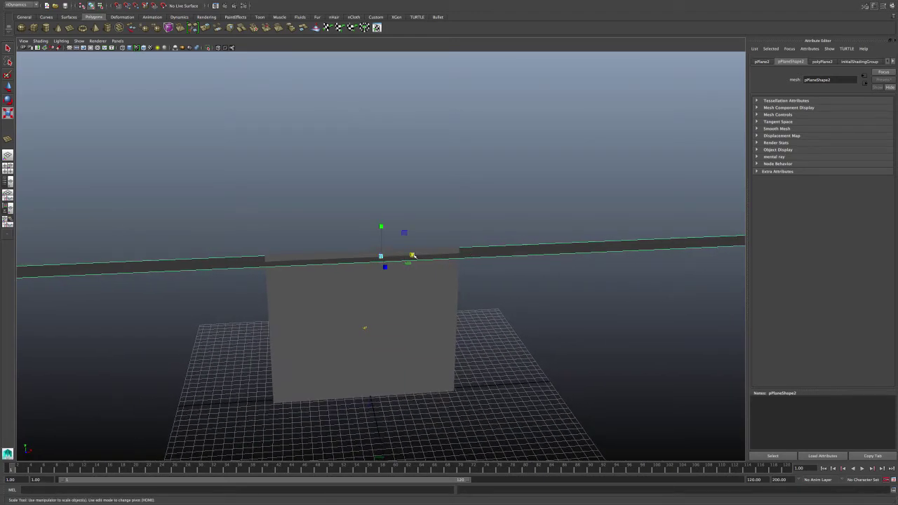
pyautogui.moveTo(413, 256); pyautogui.dragTo(385, 256)
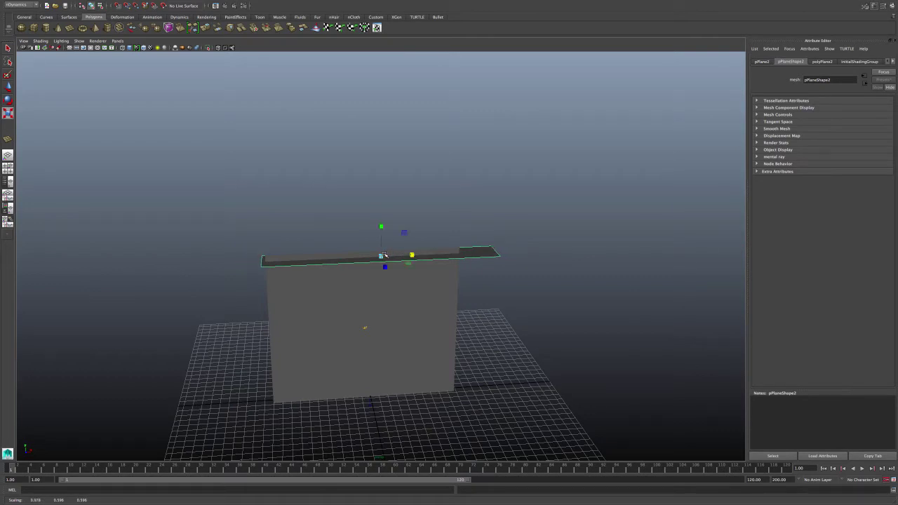
pyautogui.scroll(2, 272, 264)
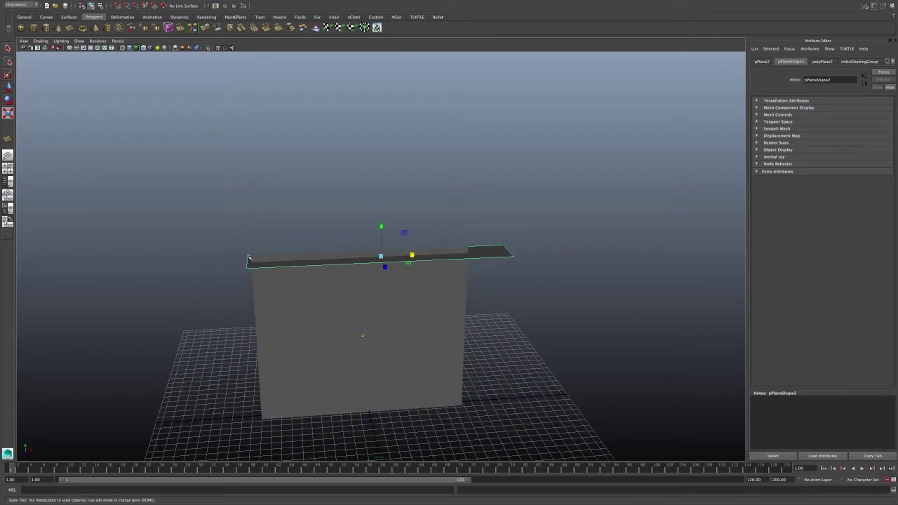
pyautogui.scroll(3, 303, 239)
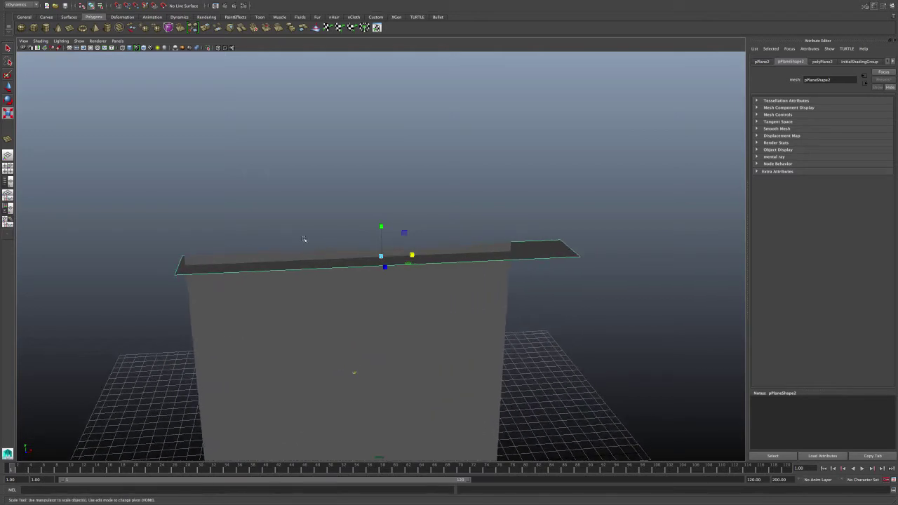
pyautogui.scroll(2, 412, 256)
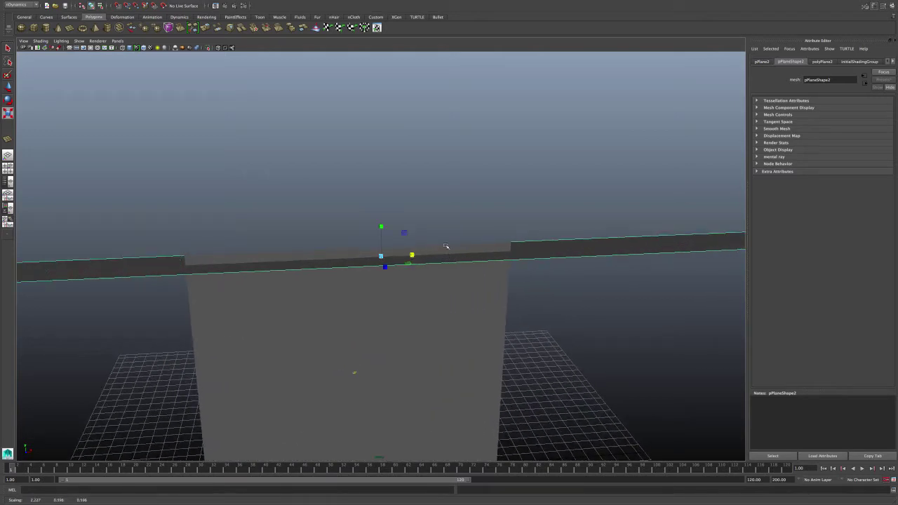
pyautogui.click(454, 204)
pyautogui.moveTo(454, 204)
pyautogui.keyDown('alt'); pyautogui.mouseDown()
pyautogui.moveTo(432, 203)
pyautogui.moveTo(443, 204)
pyautogui.mouseUp(); pyautogui.keyUp('alt')
pyautogui.click(398, 283)
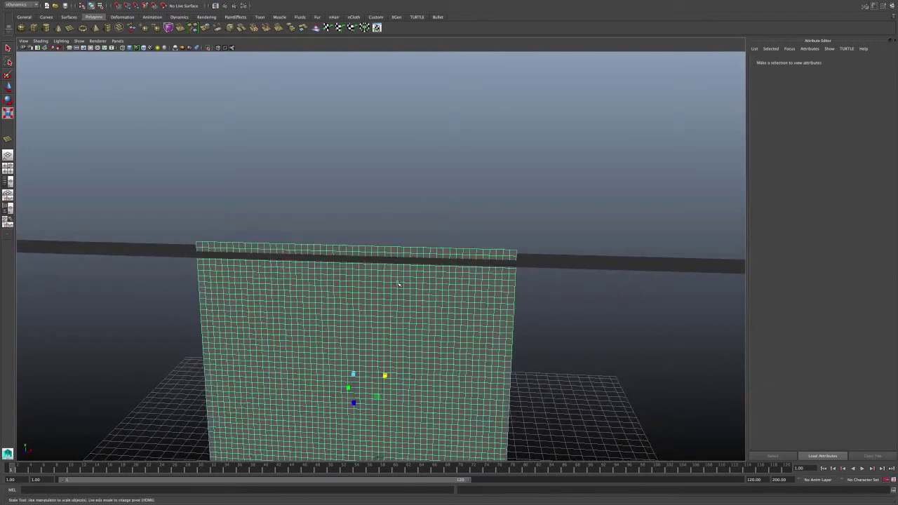
pyautogui.keyDown('alt'); pyautogui.moveTo(398, 283); pyautogui.dragTo(408, 271); pyautogui.keyUp('alt')
pyautogui.rightClick(377, 272)
pyautogui.moveTo(377, 272); pyautogui.dragTo(348, 272, button='right')
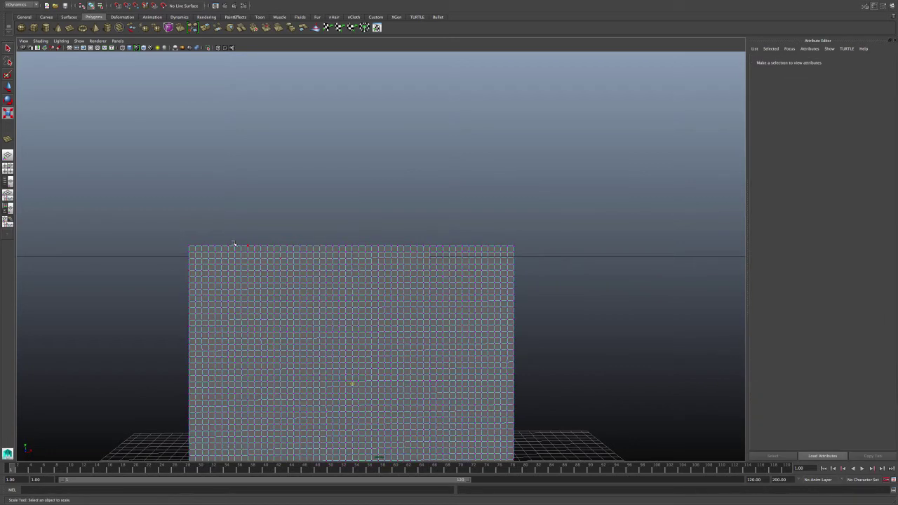
pyautogui.moveTo(170, 255); pyautogui.dragTo(180, 248, button='right')
# Raise the narrow plane level with the cloth's top edge and switch the viewport to wireframe display.
pyautogui.click(175, 257)
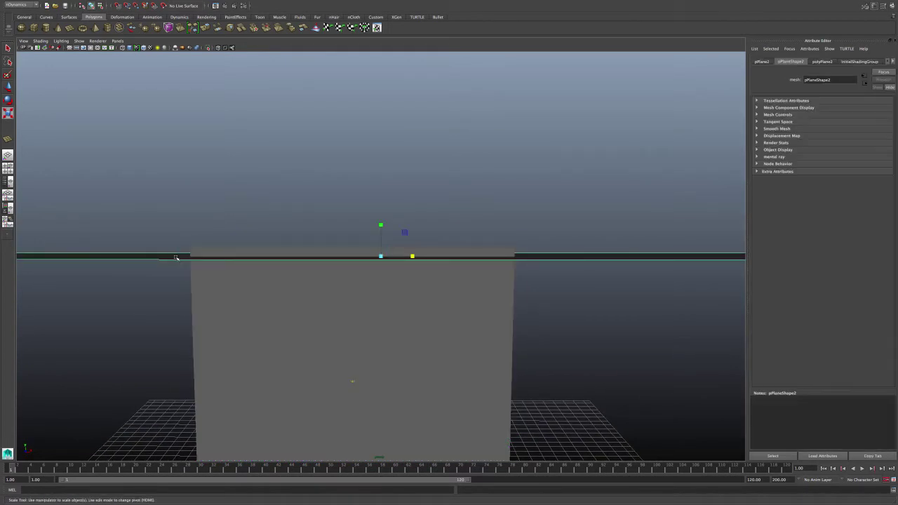
pyautogui.press('w')
pyautogui.moveTo(383, 232); pyautogui.dragTo(383, 221)
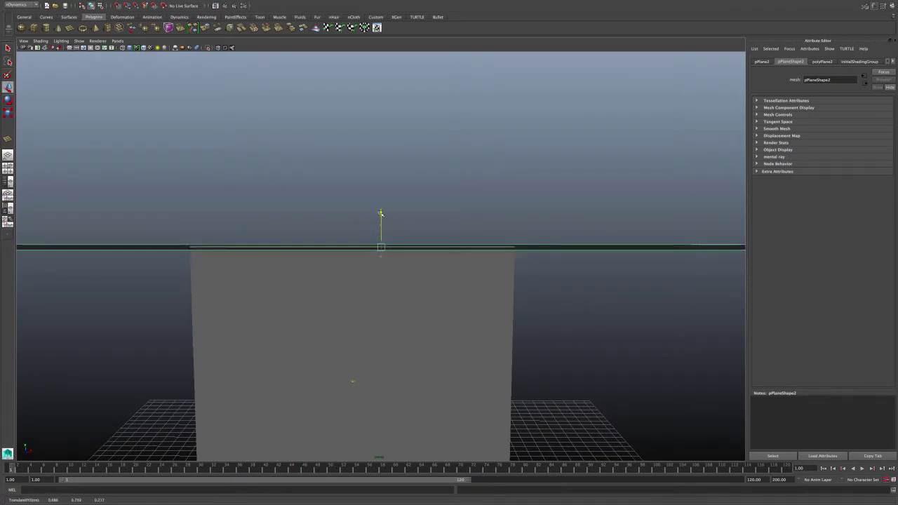
pyautogui.keyDown('alt'); pyautogui.moveTo(331, 256); pyautogui.dragTo(330, 253); pyautogui.keyUp('alt')
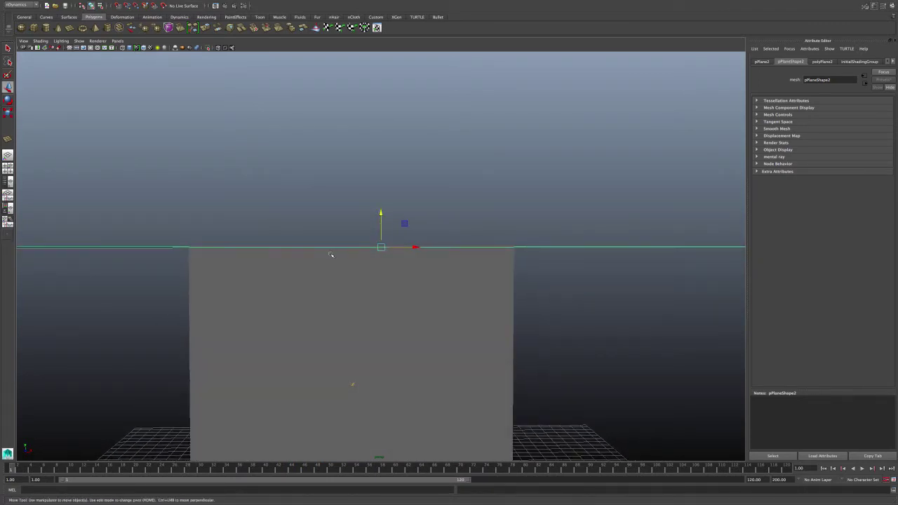
pyautogui.press('4')
pyautogui.click(238, 213)
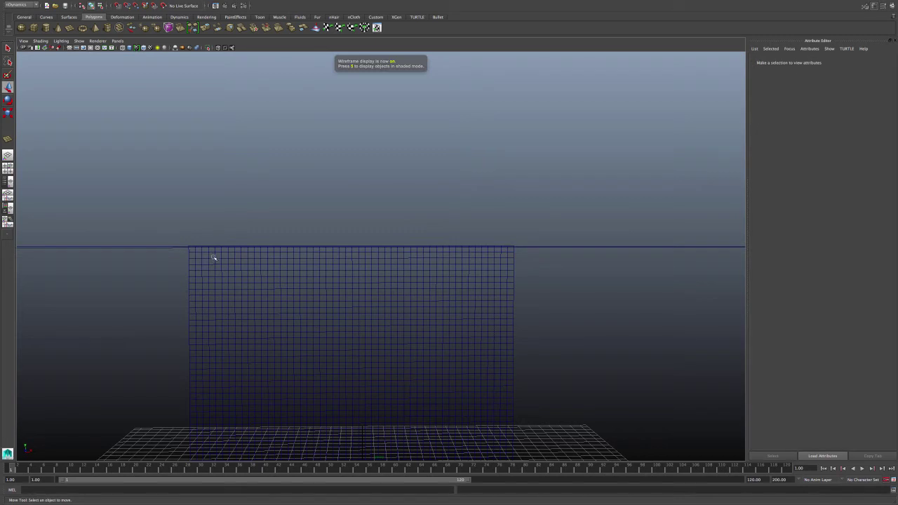
# Constrain the cloth's top row of vertices to the narrow plane with a Slide on Surface constraint and return to shaded display.
pyautogui.moveTo(214, 259); pyautogui.dragTo(240, 251, button='right')
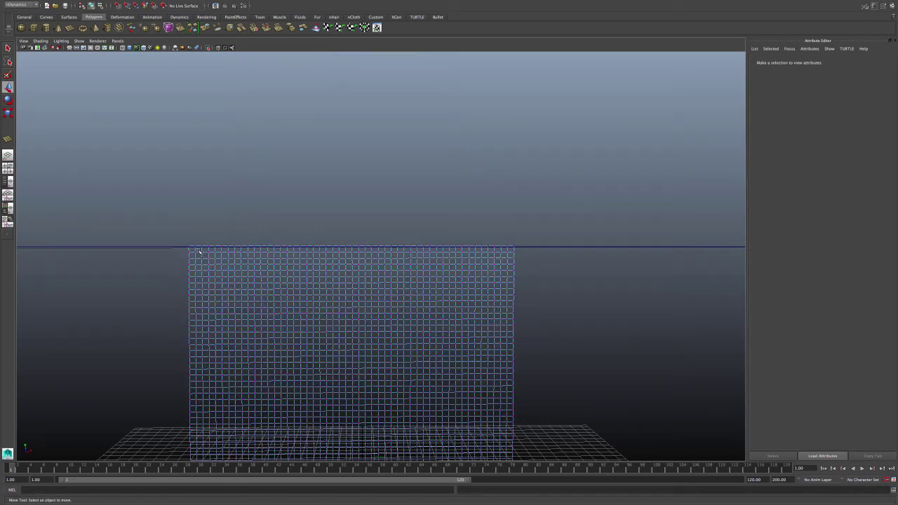
pyautogui.moveTo(235, 253); pyautogui.dragTo(544, 249)
pyautogui.keyDown('shift'); pyautogui.click(546, 248); pyautogui.keyUp('shift')
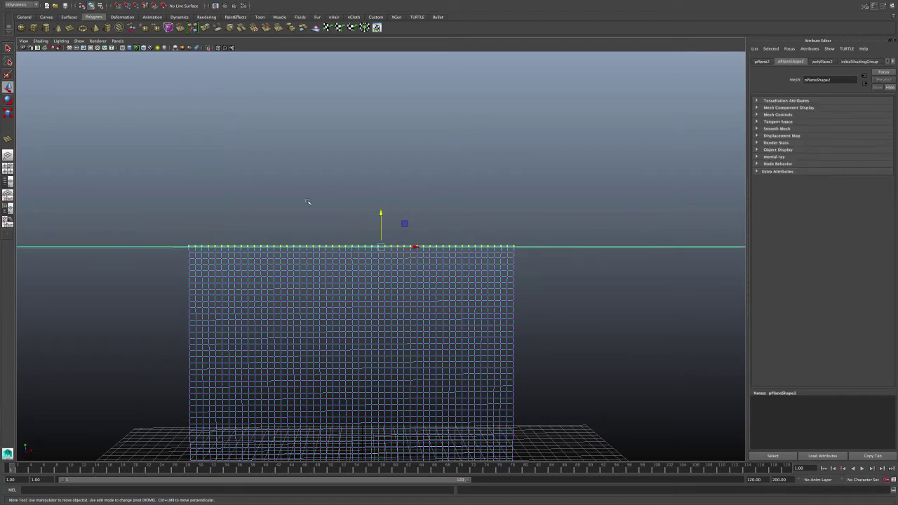
pyautogui.moveTo(308, 202)
pyautogui.keyDown('alt'); pyautogui.mouseDown()
pyautogui.moveTo(281, 204)
pyautogui.moveTo(291, 200)
pyautogui.mouseUp(); pyautogui.keyUp('alt')
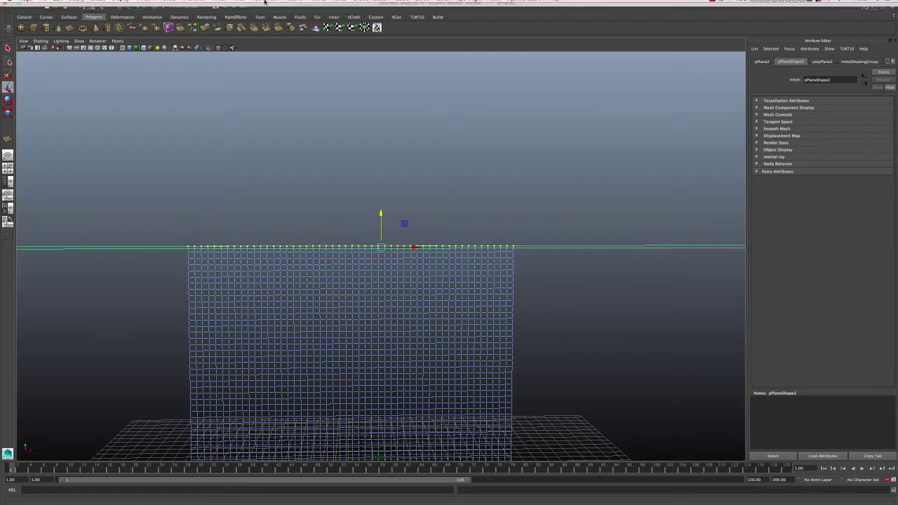
pyautogui.click(263, 4)
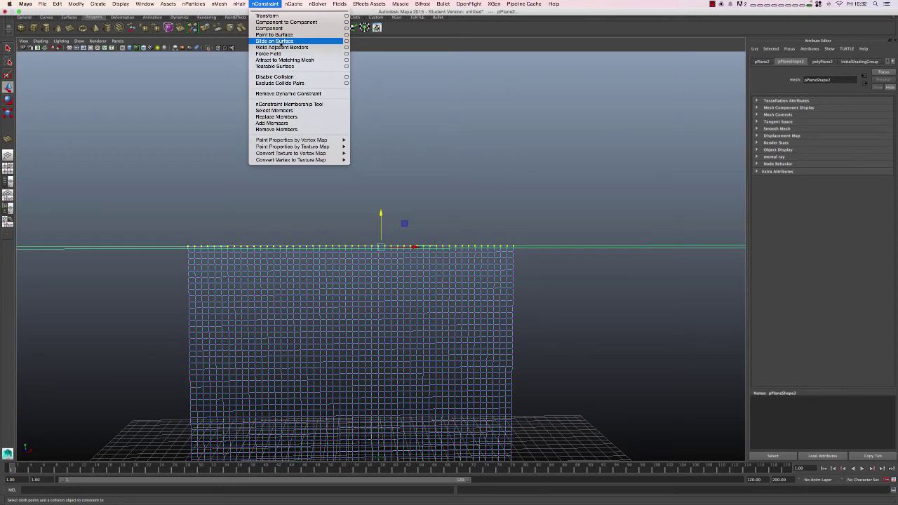
pyautogui.click(281, 41)
pyautogui.click(316, 168)
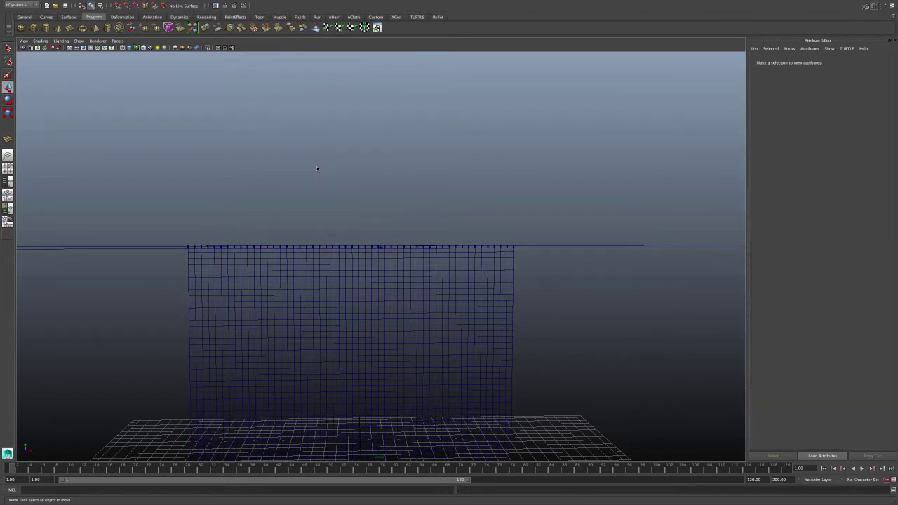
pyautogui.press('5')
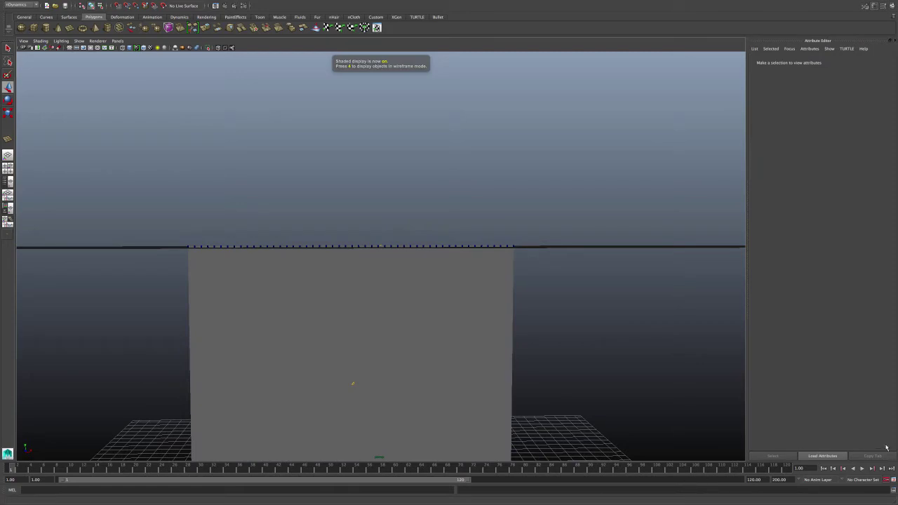
# Play the simulation to examine how the cloth hangs from the narrow plane, stop it and return to frame 1.
pyautogui.click(863, 468)
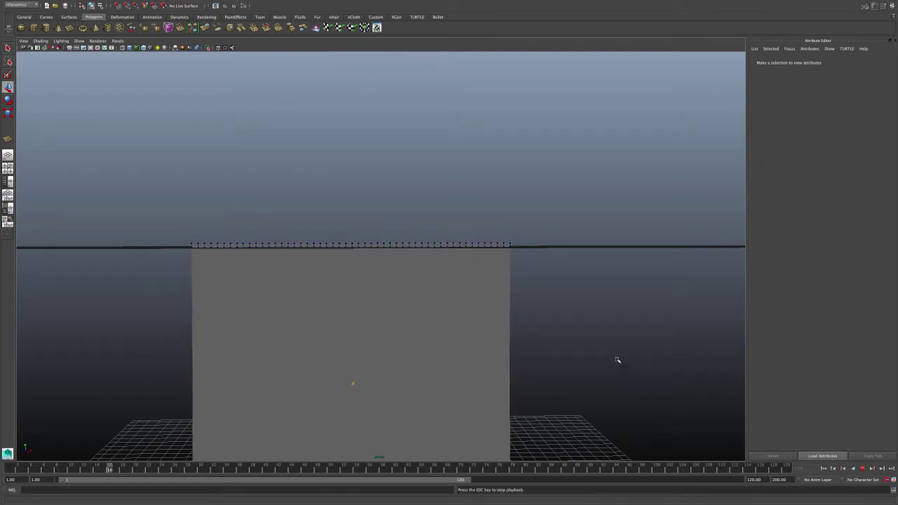
pyautogui.keyDown('alt'); pyautogui.moveTo(617, 361); pyautogui.dragTo(585, 365); pyautogui.keyUp('alt')
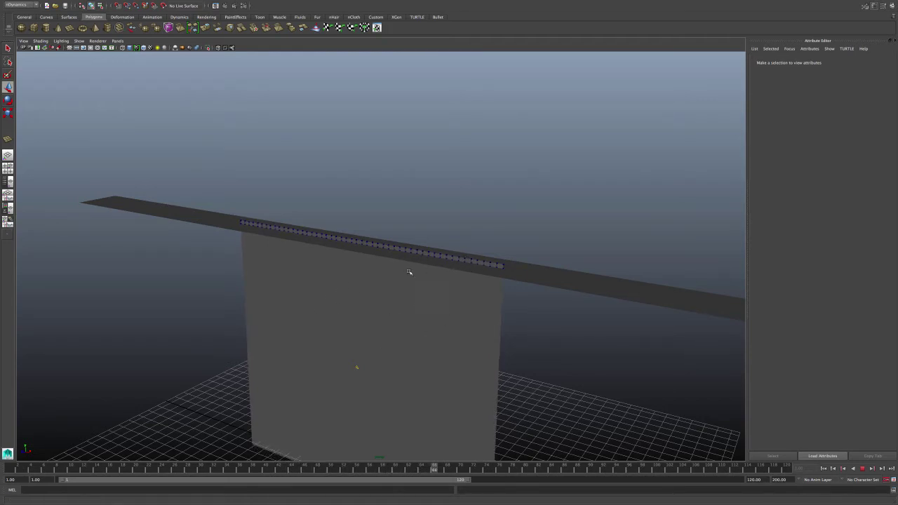
pyautogui.keyDown('alt'); pyautogui.moveTo(409, 272); pyautogui.dragTo(427, 274); pyautogui.keyUp('alt')
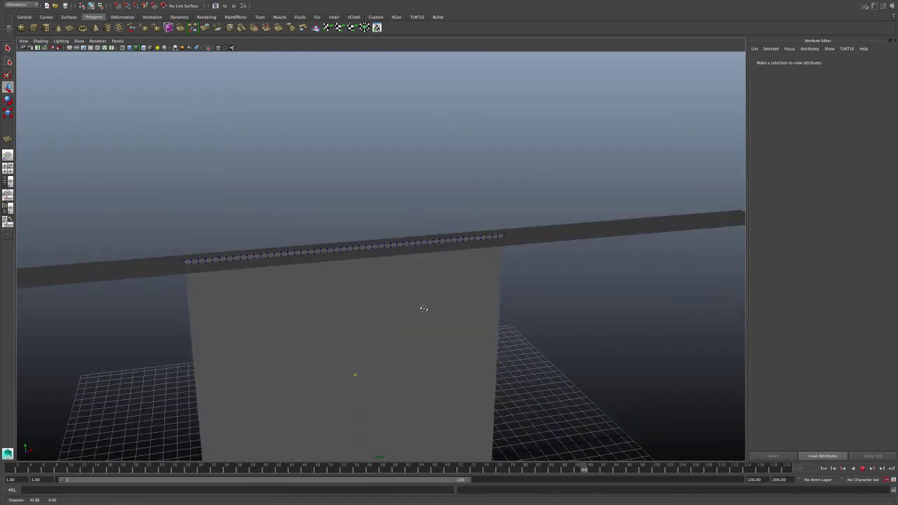
pyautogui.keyDown('alt'); pyautogui.moveTo(424, 309); pyautogui.dragTo(436, 311); pyautogui.keyUp('alt')
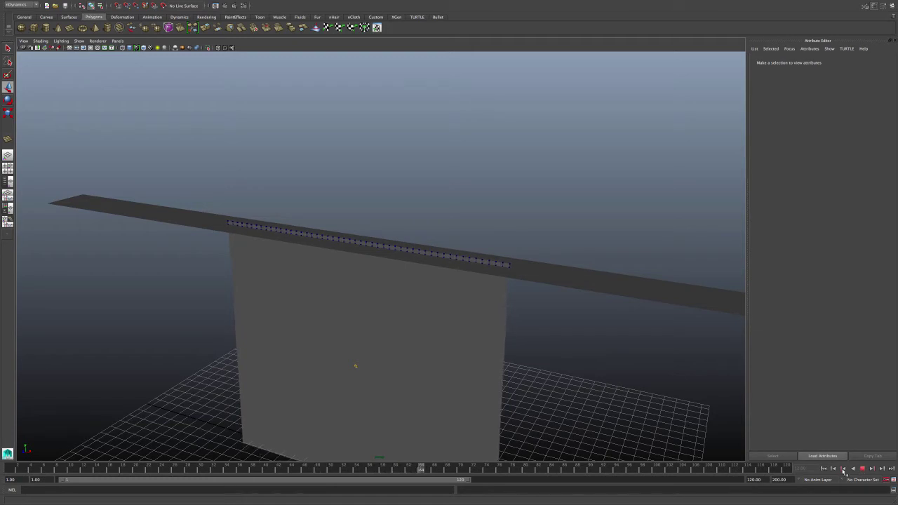
pyautogui.press('Escape')
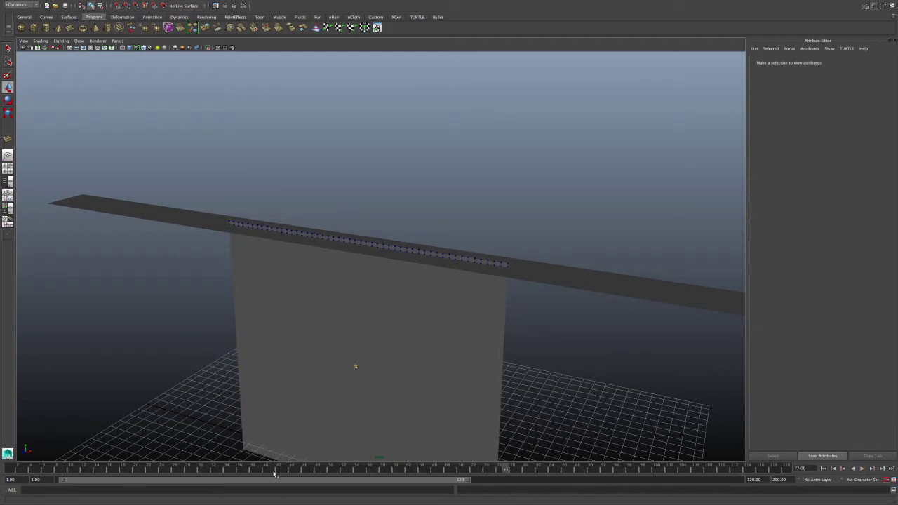
pyautogui.click(11, 470)
# Select the column of vertices along the cloth's left edge and add a Transform constraint to them.
pyautogui.keyDown('alt'); pyautogui.moveTo(196, 358); pyautogui.dragTo(214, 354); pyautogui.keyUp('alt')
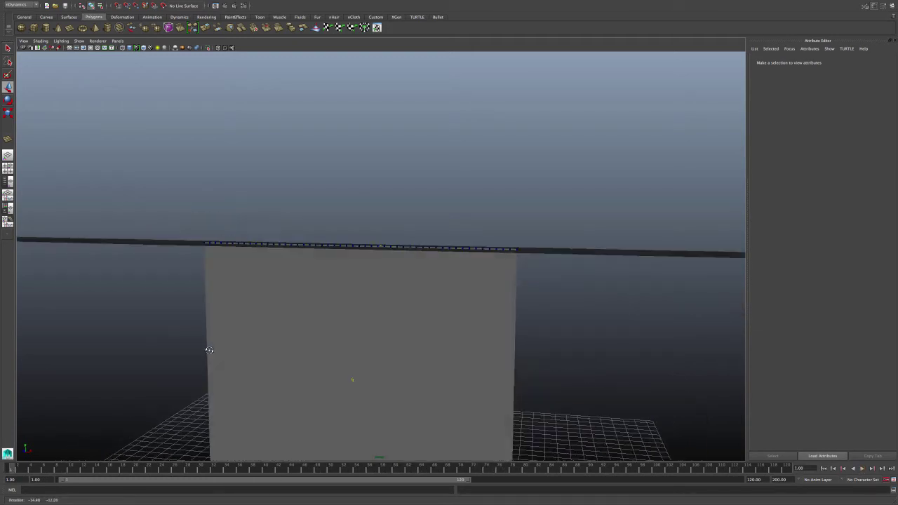
pyautogui.click(214, 354)
pyautogui.keyDown('alt'); pyautogui.moveTo(214, 354); pyautogui.dragTo(195, 358, button='right'); pyautogui.keyUp('alt')
pyautogui.keyDown('alt'); pyautogui.moveTo(194, 358); pyautogui.dragTo(218, 360); pyautogui.keyUp('alt')
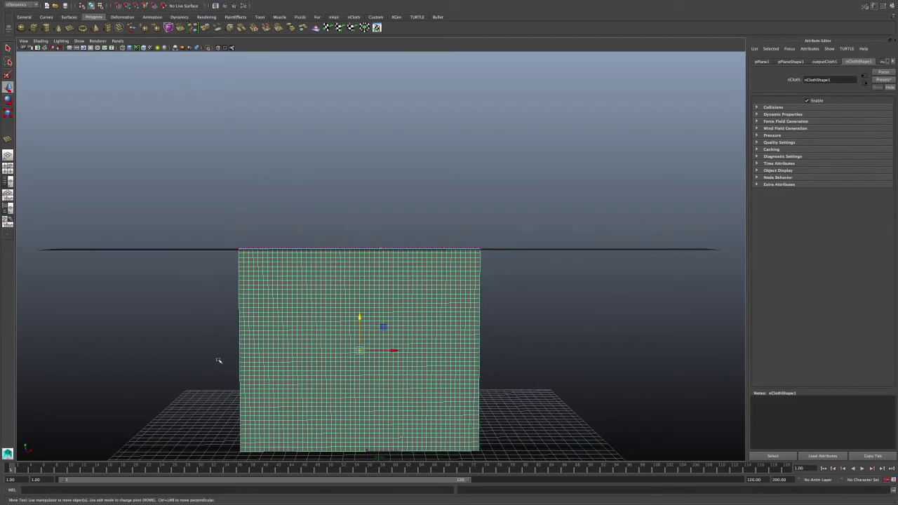
pyautogui.rightClick(265, 370)
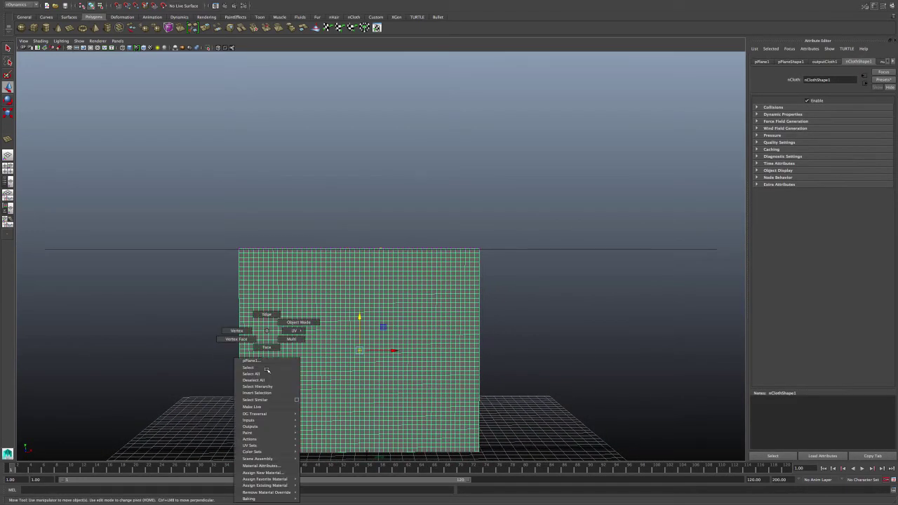
pyautogui.click(242, 331)
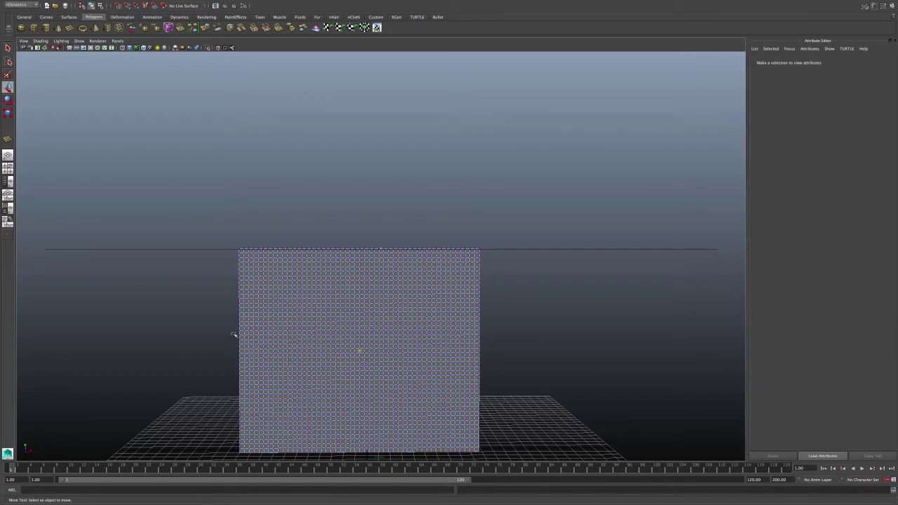
pyautogui.moveTo(176, 226); pyautogui.dragTo(241, 458)
pyautogui.scroll(5, 185, 257)
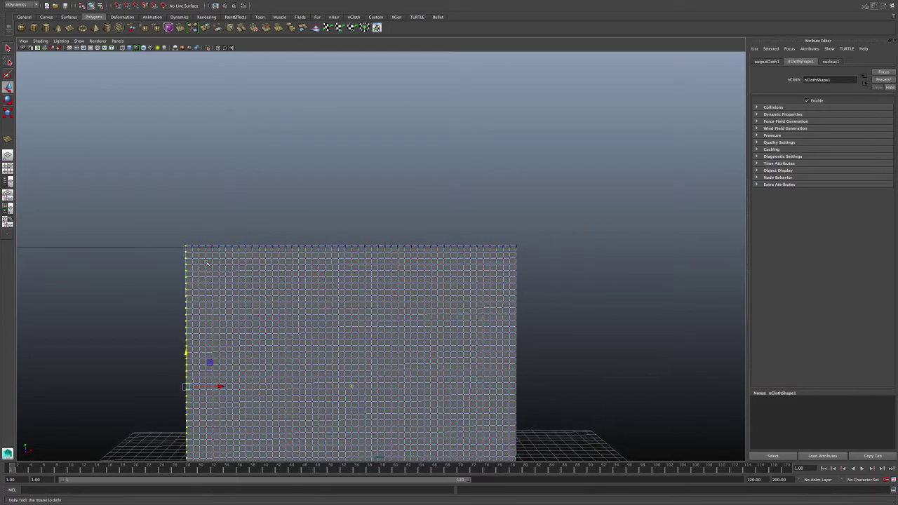
pyautogui.scroll(-2, 243, 230)
pyautogui.scroll(-2, 245, 222)
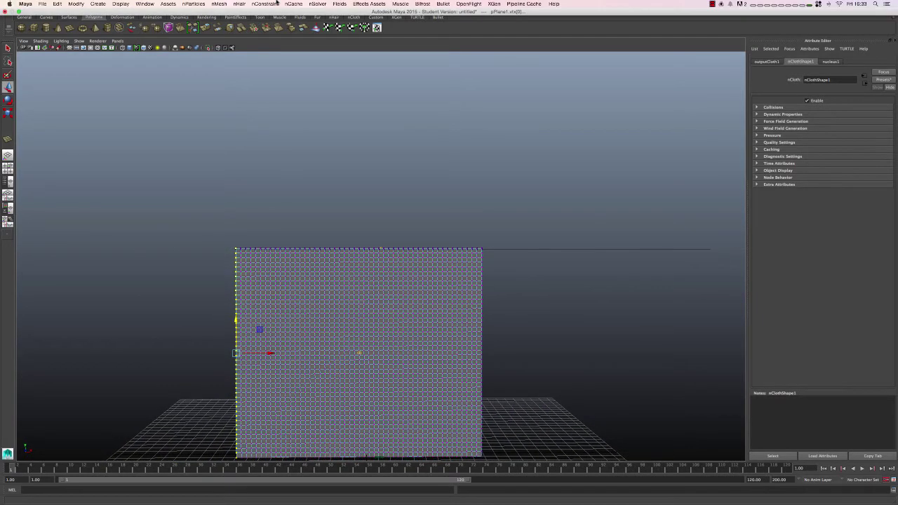
pyautogui.click(265, 4)
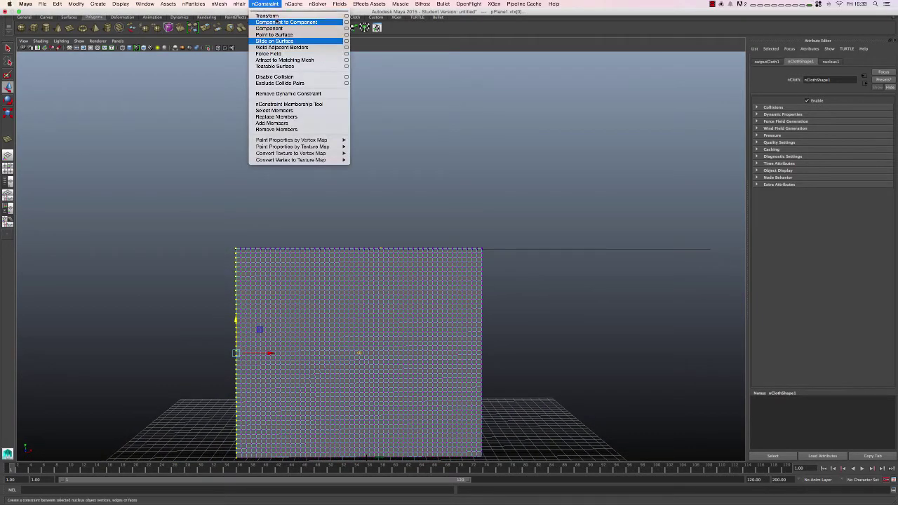
pyautogui.click(266, 16)
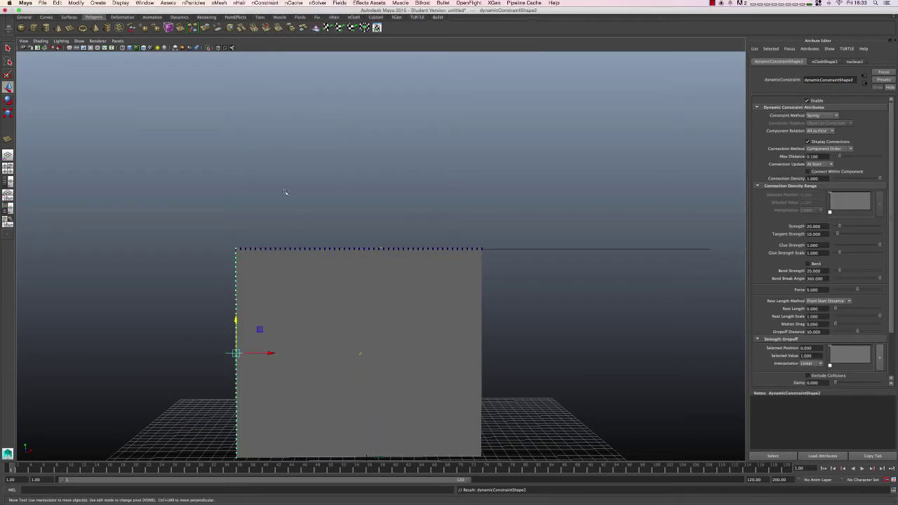
# Select the column of vertices along the cloth's right edge and add a Transform constraint to them.
pyautogui.keyDown('alt'); pyautogui.moveTo(287, 192); pyautogui.dragTo(267, 194); pyautogui.keyUp('alt')
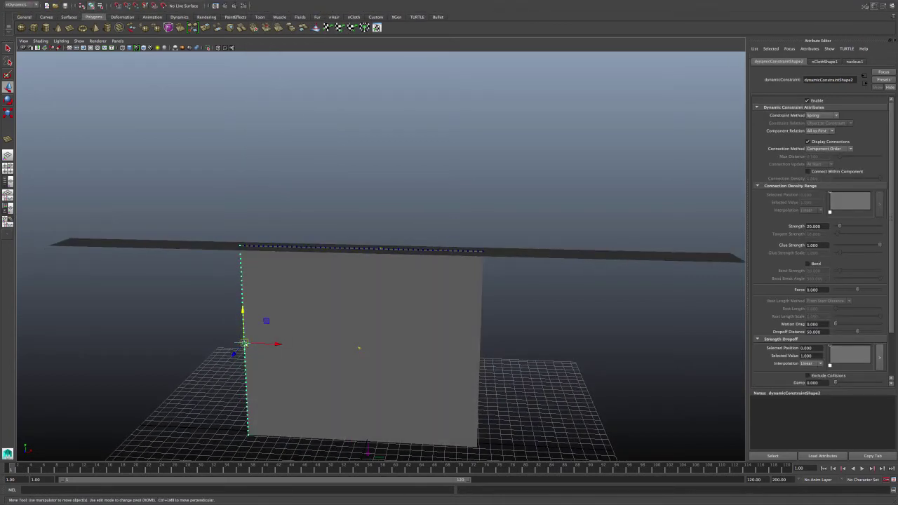
pyautogui.click(566, 321)
pyautogui.click(430, 342)
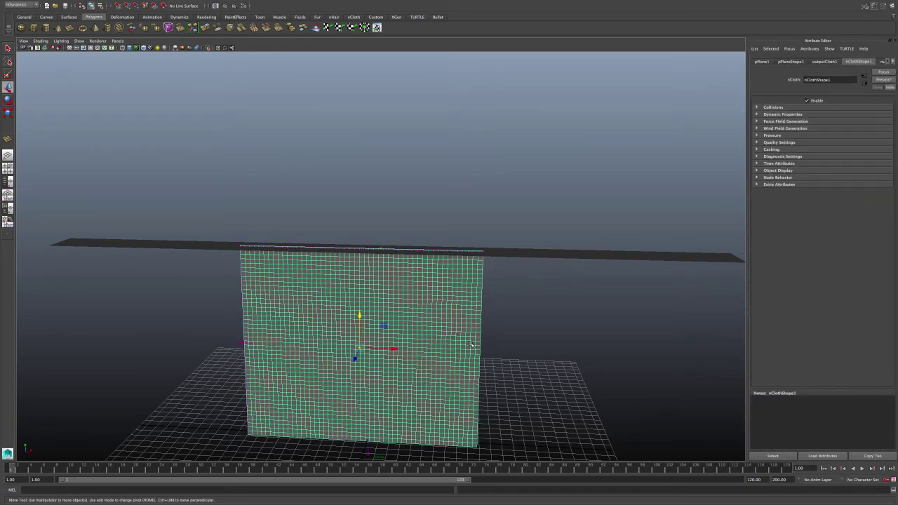
pyautogui.keyDown('alt'); pyautogui.moveTo(431, 342); pyautogui.dragTo(453, 324); pyautogui.keyUp('alt')
pyautogui.moveTo(471, 330); pyautogui.dragTo(487, 324, button='right')
pyautogui.scroll(-1, 470, 227)
pyautogui.moveTo(471, 226)
pyautogui.mouseDown()
pyautogui.moveTo(471, 439)
pyautogui.moveTo(513, 430)
pyautogui.moveTo(527, 446)
pyautogui.moveTo(518, 444)
pyautogui.moveTo(471, 243)
pyautogui.mouseUp()
pyautogui.moveTo(472, 241); pyautogui.dragTo(472, 243)
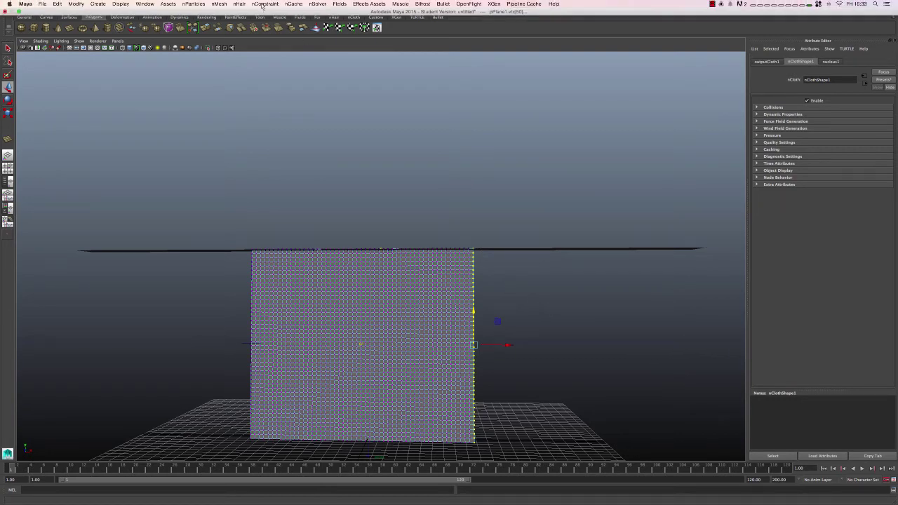
pyautogui.click(265, 4)
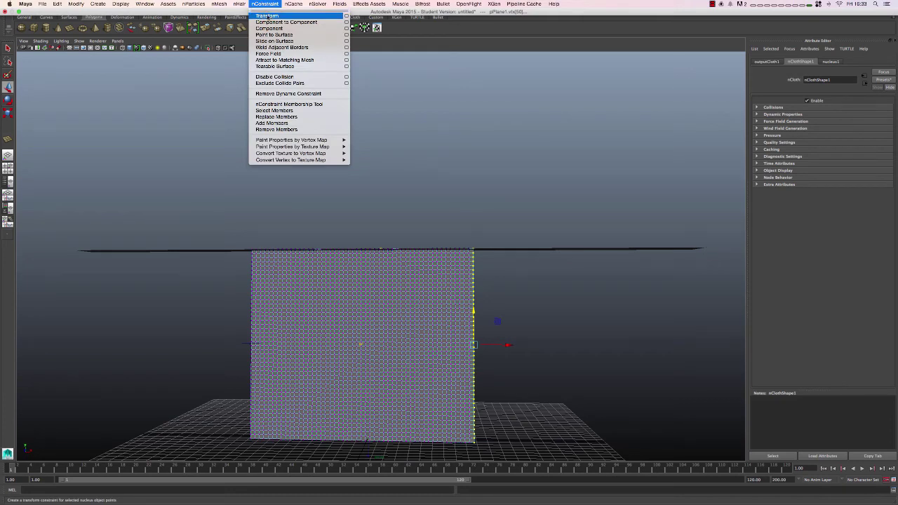
pyautogui.click(268, 15)
pyautogui.click(501, 347)
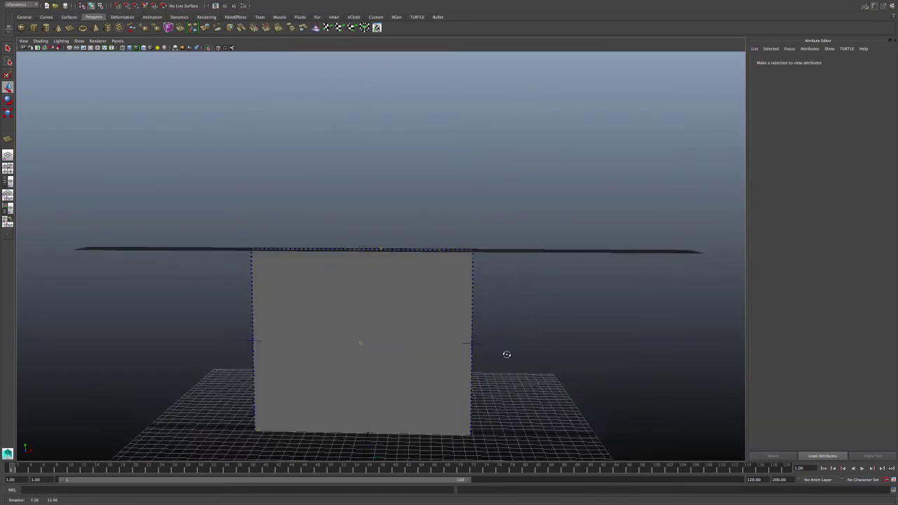
# Key the left edge's transform constraint at frames 1 and 80, moving it outward along X by about 40% of the cloth's width at frame 80.
pyautogui.keyDown('alt'); pyautogui.moveTo(507, 355); pyautogui.dragTo(314, 357); pyautogui.keyUp('alt')
pyautogui.click(270, 346)
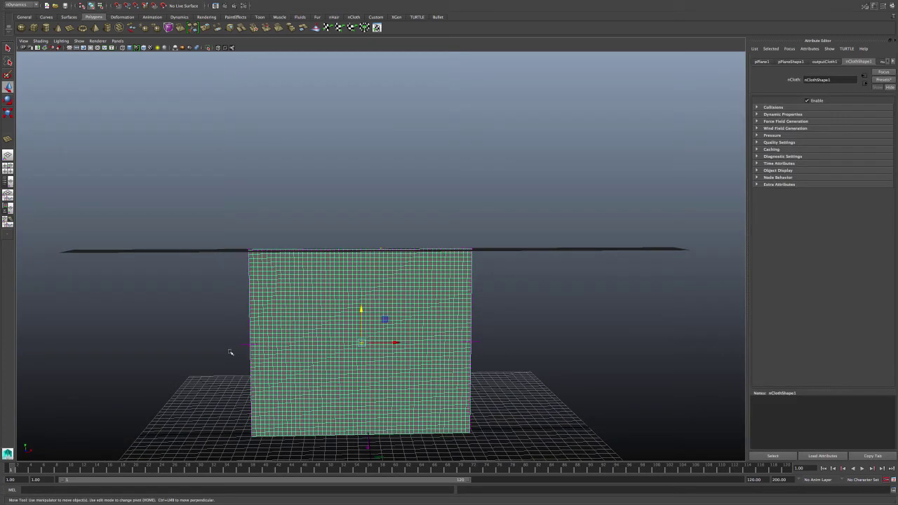
pyautogui.click(238, 348)
pyautogui.click(243, 345)
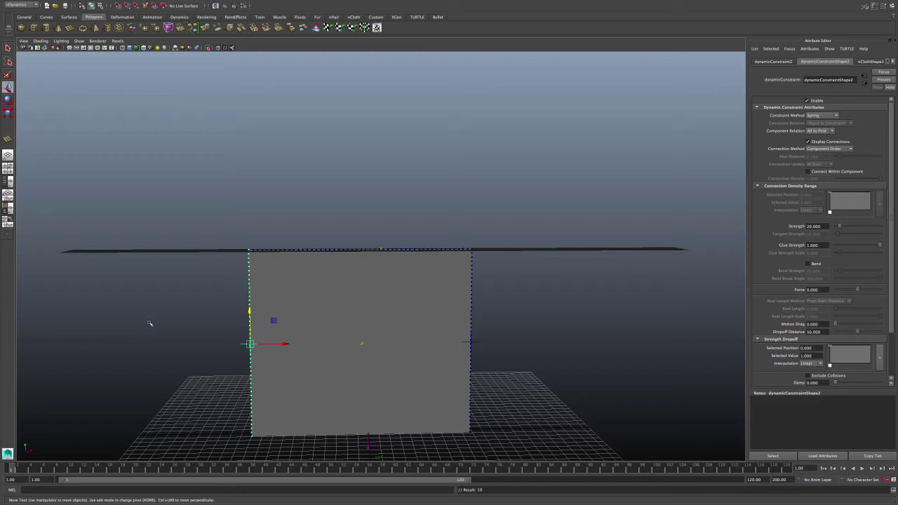
pyautogui.click(529, 473)
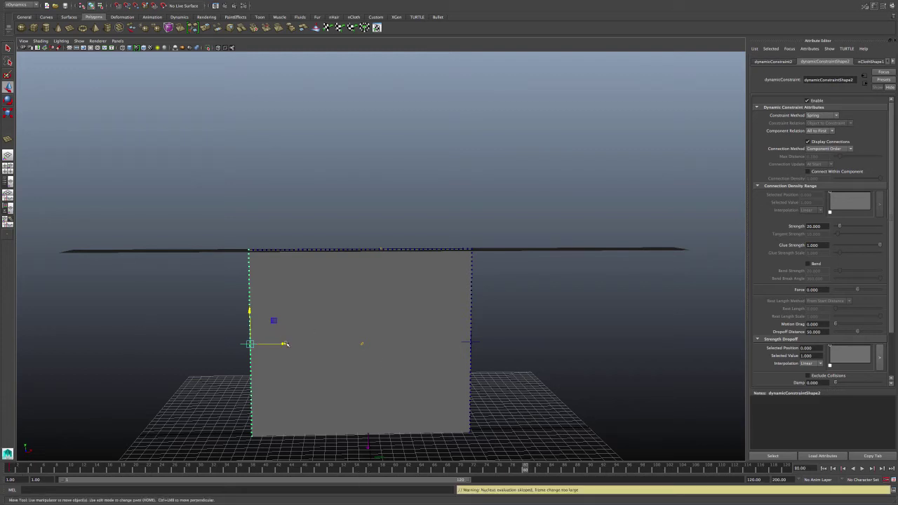
pyautogui.moveTo(282, 343); pyautogui.dragTo(197, 347)
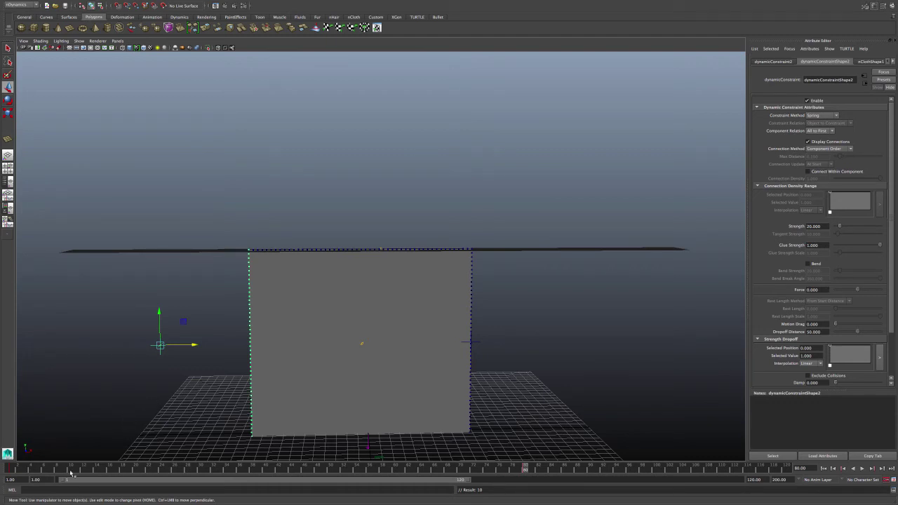
# Key the right edge's transform constraint at frames 1 and 80, moving it along X to near the cloth's middle at frame 80.
pyautogui.click(474, 341)
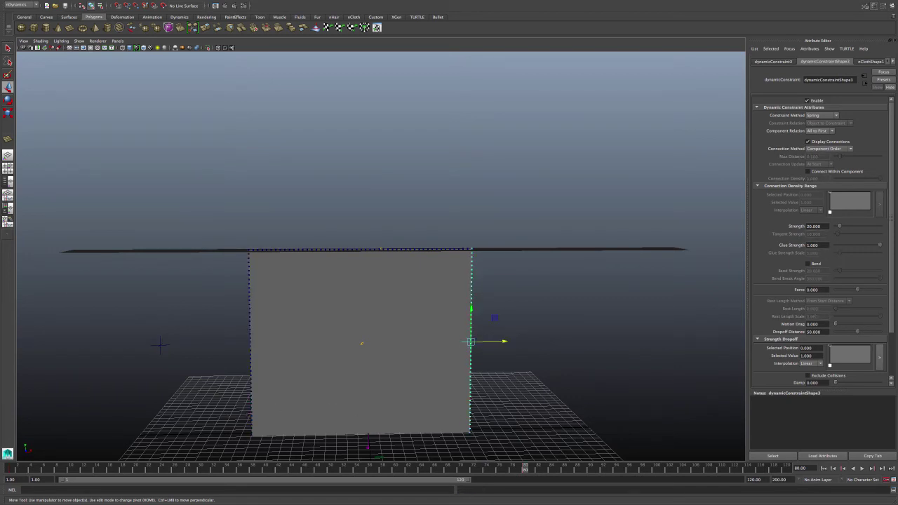
pyautogui.click(12, 469)
pyautogui.hotkey('alt', 'v')
pyautogui.click(526, 470)
pyautogui.moveTo(497, 342); pyautogui.dragTo(403, 342)
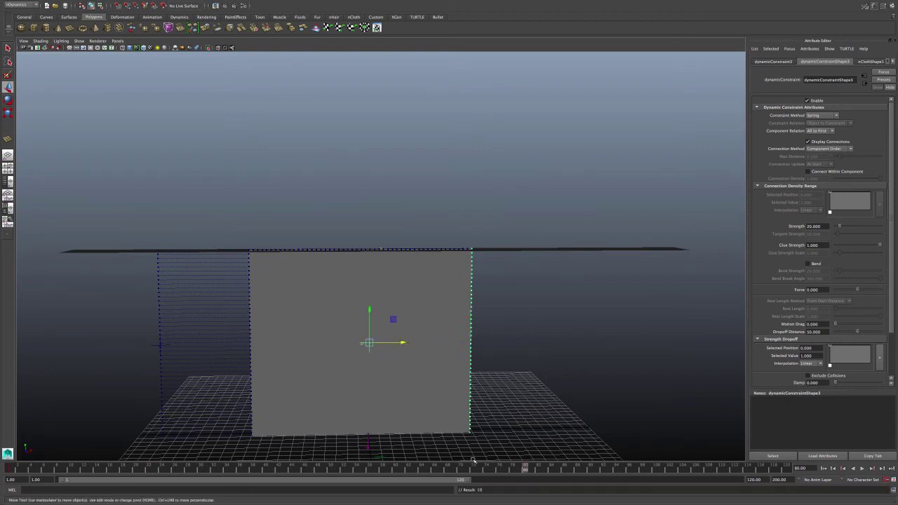
# Play the simulation from frame 1 to examine how the cloth slides along the narrow plane, and stop it at frame 107.
pyautogui.click(13, 471)
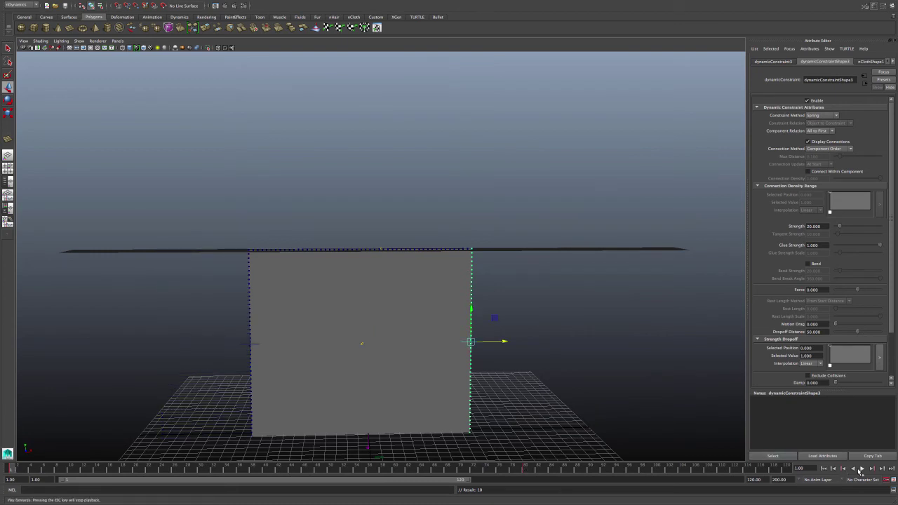
pyautogui.click(861, 469)
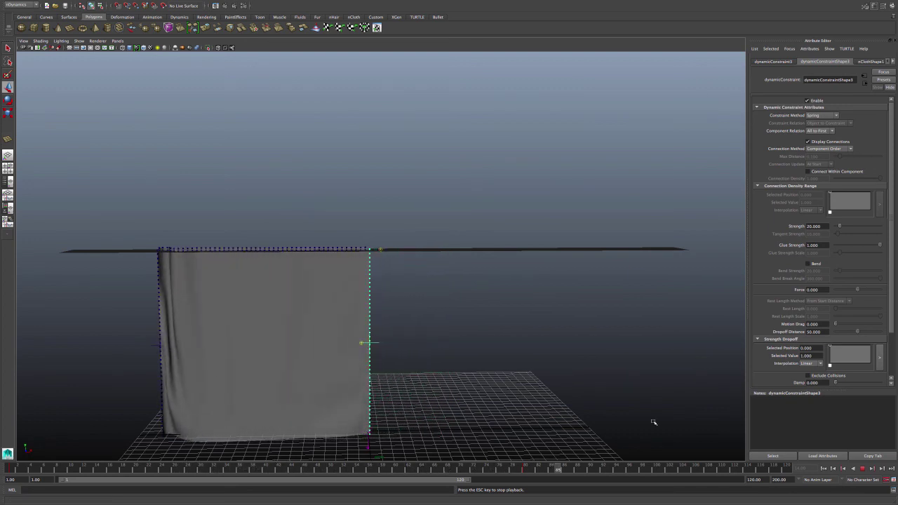
pyautogui.click(866, 470)
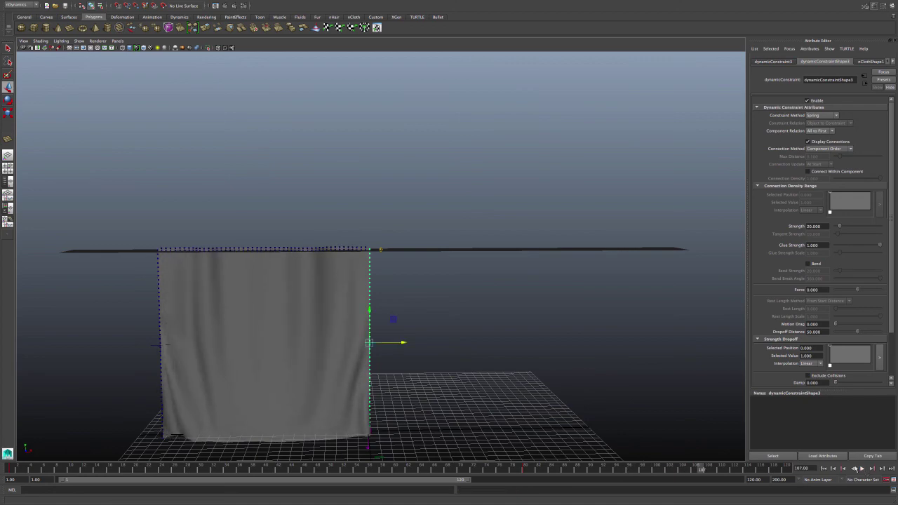